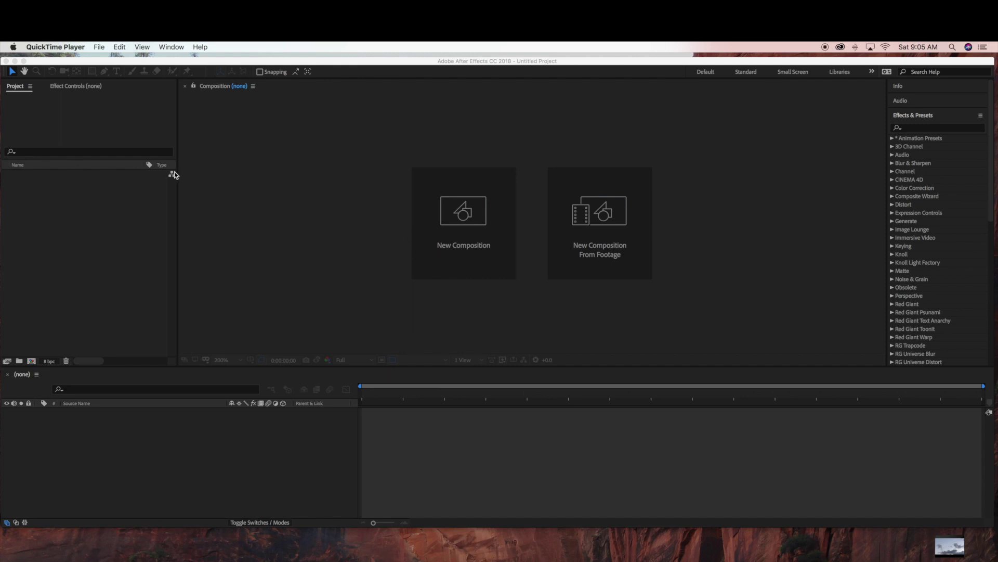
Import IMG_0279.MOV into the project and build an IMG_0279 composition from it
left_click(224, 64)
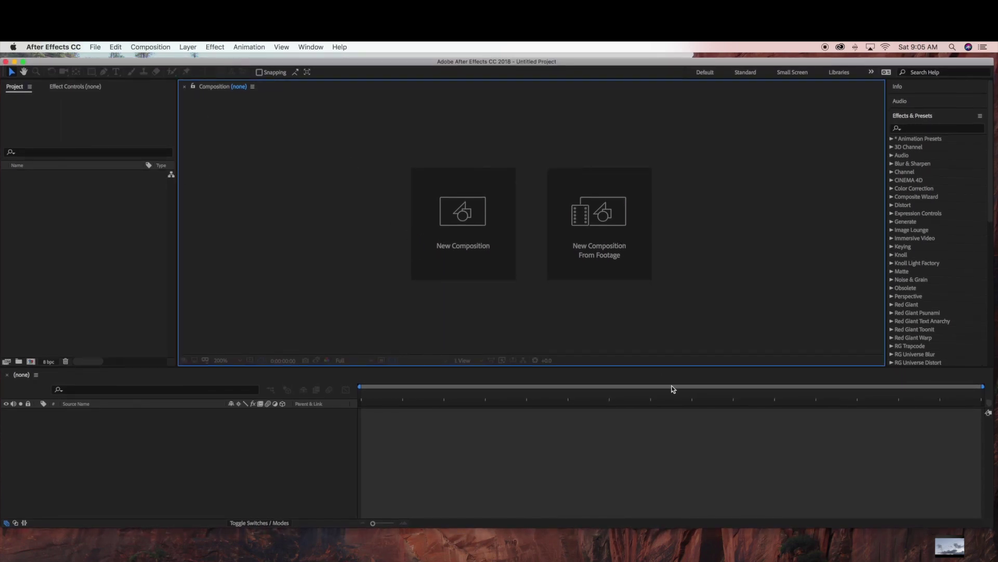
left_click_drag(949, 546, 101, 257)
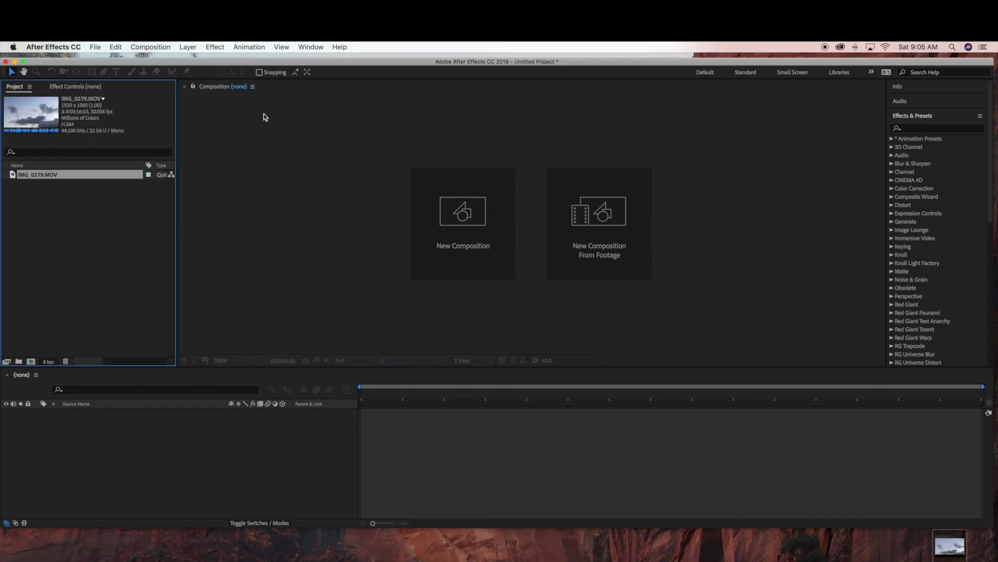
left_click_drag(79, 179, 131, 455)
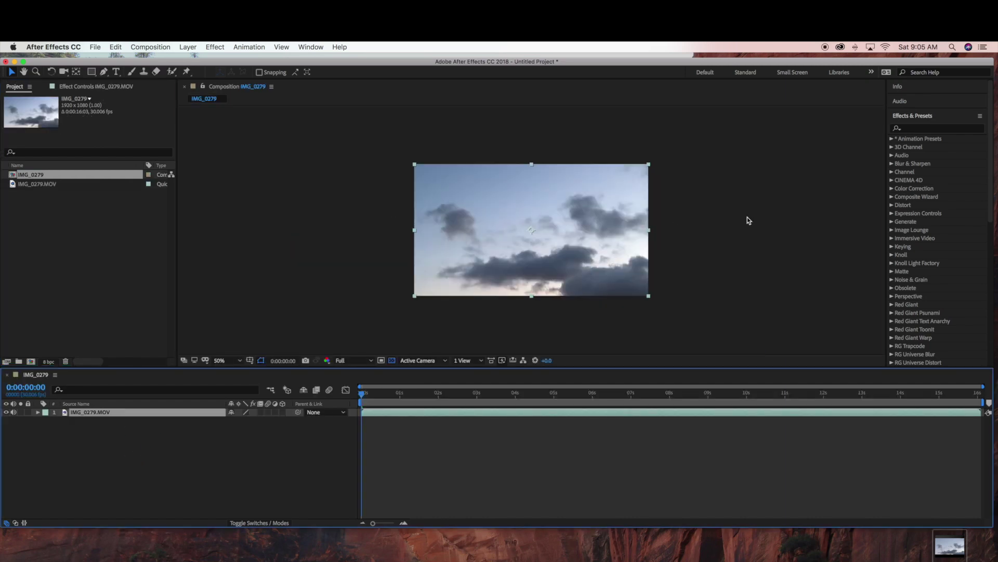
left_click(747, 217)
Apply a Curves effect to the sky clip and bend the RGB curve down to darken it
left_click(912, 129)
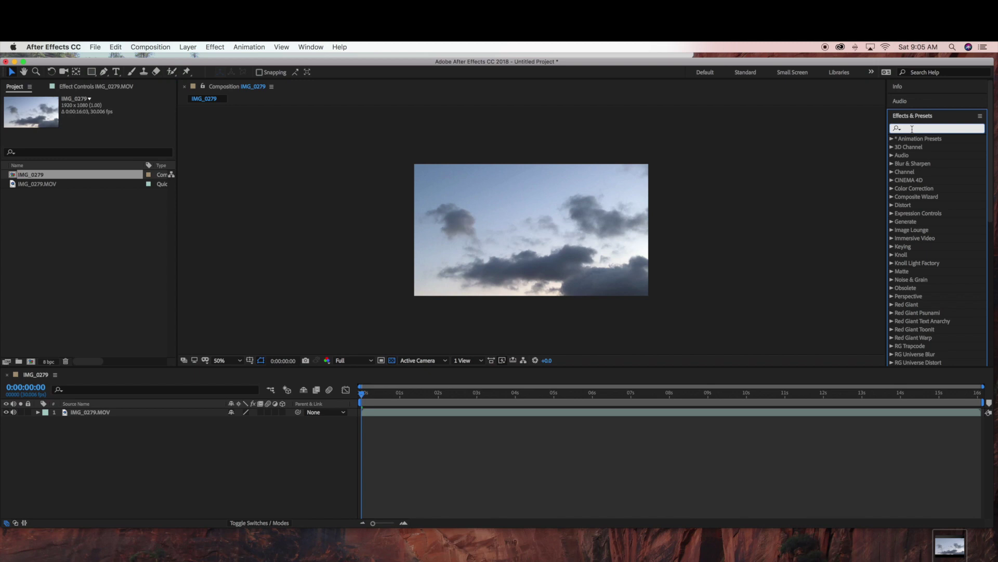
type("curves")
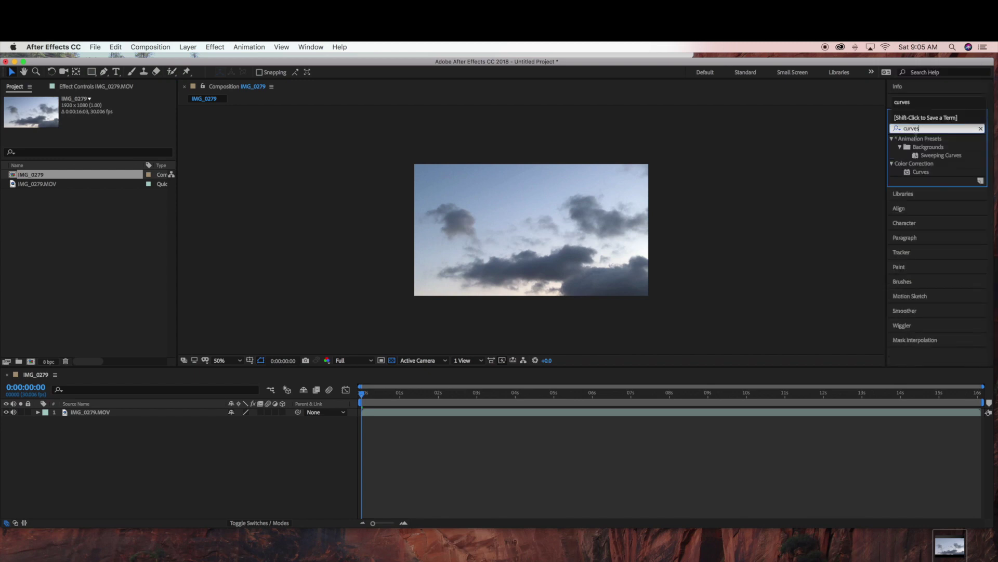
left_click_drag(922, 173, 129, 415)
mouse_move(79, 215)
left_mouse_down()
mouse_move(98, 230)
mouse_move(83, 229)
left_mouse_up()
Pull the Red and Blue channel curves down for a cooler teal tint
left_click(122, 116)
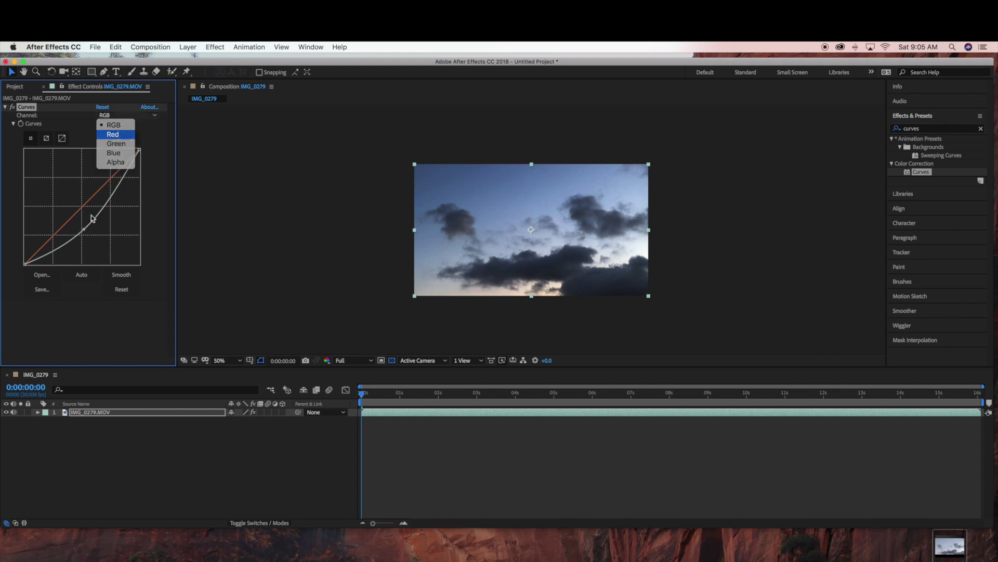
left_click(116, 134)
left_click_drag(83, 202, 87, 211)
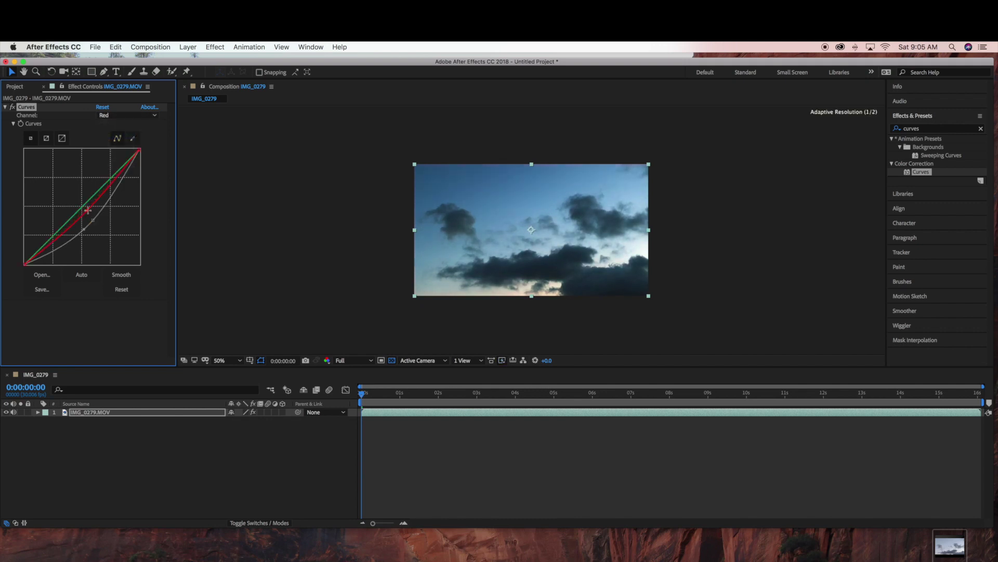
left_click(127, 115)
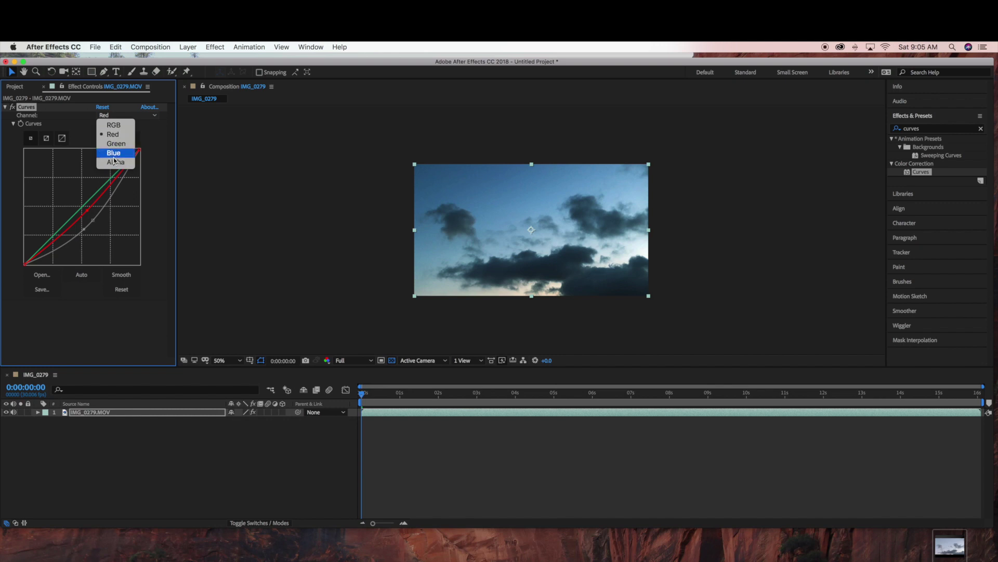
left_click(113, 154)
left_click_drag(88, 214, 84, 208)
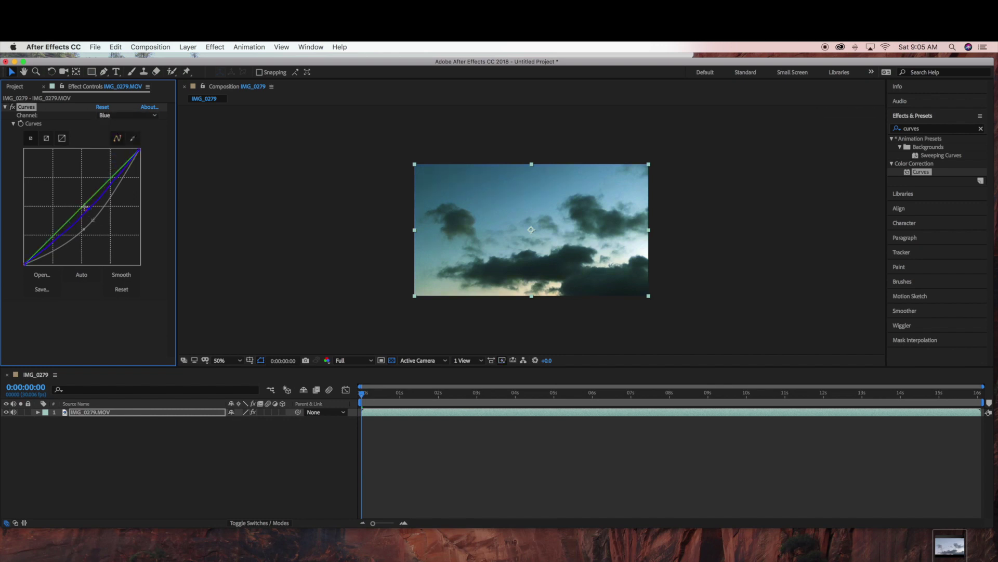
left_click(5, 107)
left_click(982, 129)
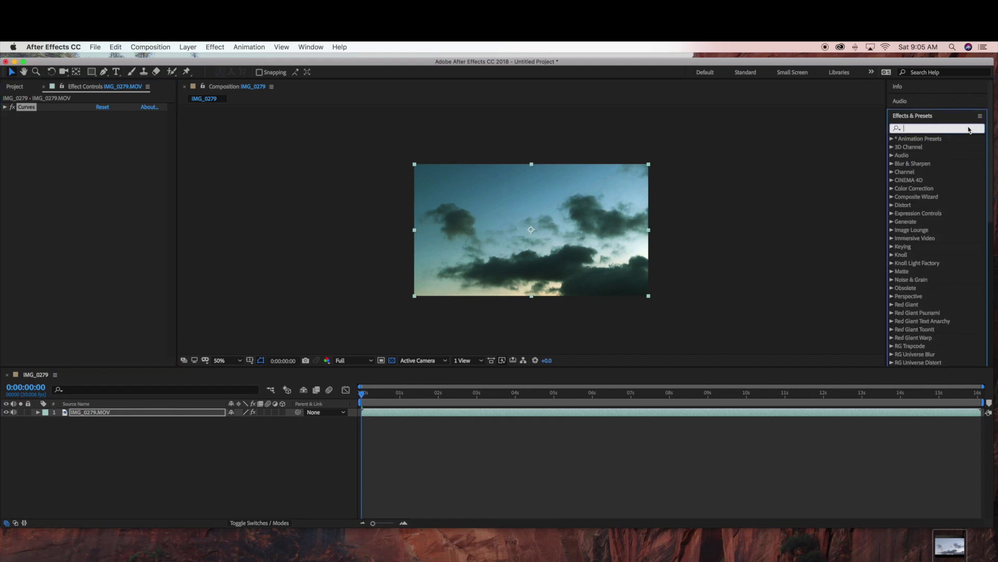
Apply Hue/Saturation to IMG_0279.MOV, lower Master Lightness to about -53, and view at 100%
type("hue")
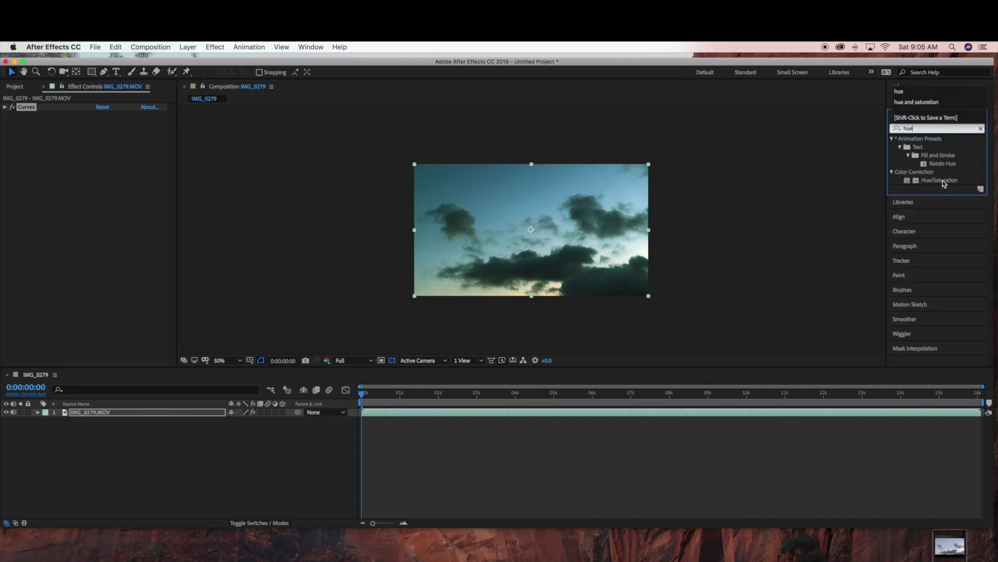
left_click_drag(943, 180, 166, 413)
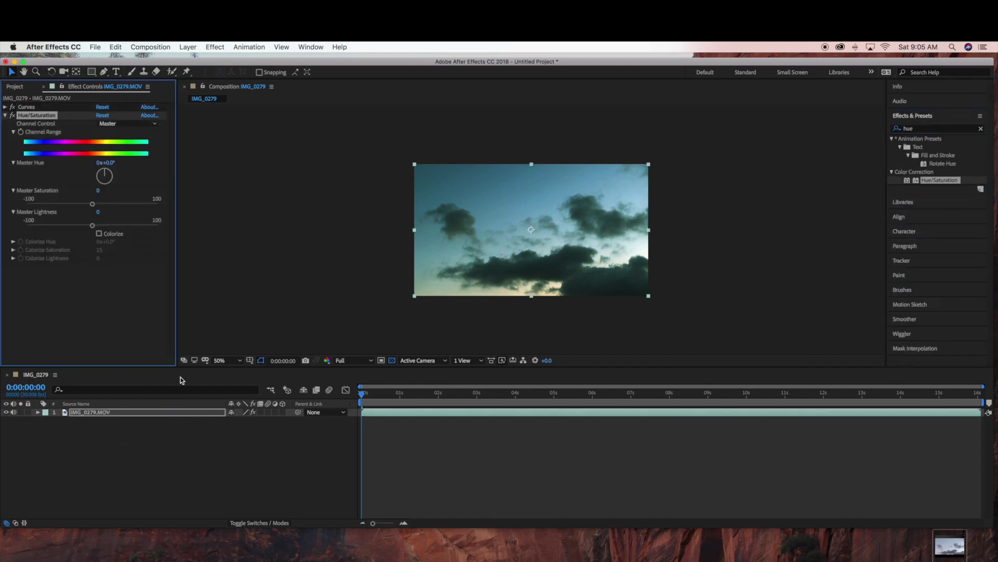
left_click_drag(92, 227, 96, 205)
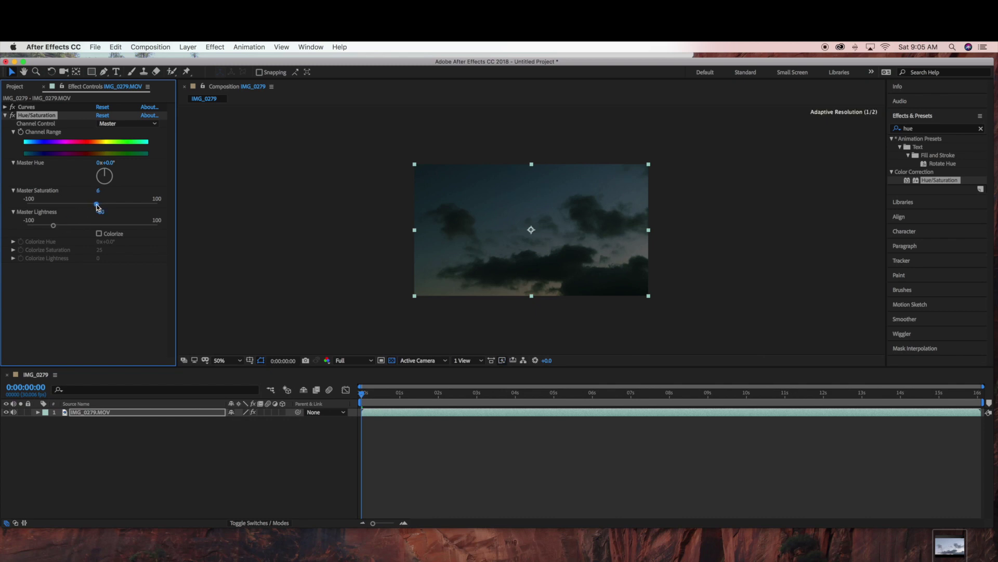
left_click(4, 115)
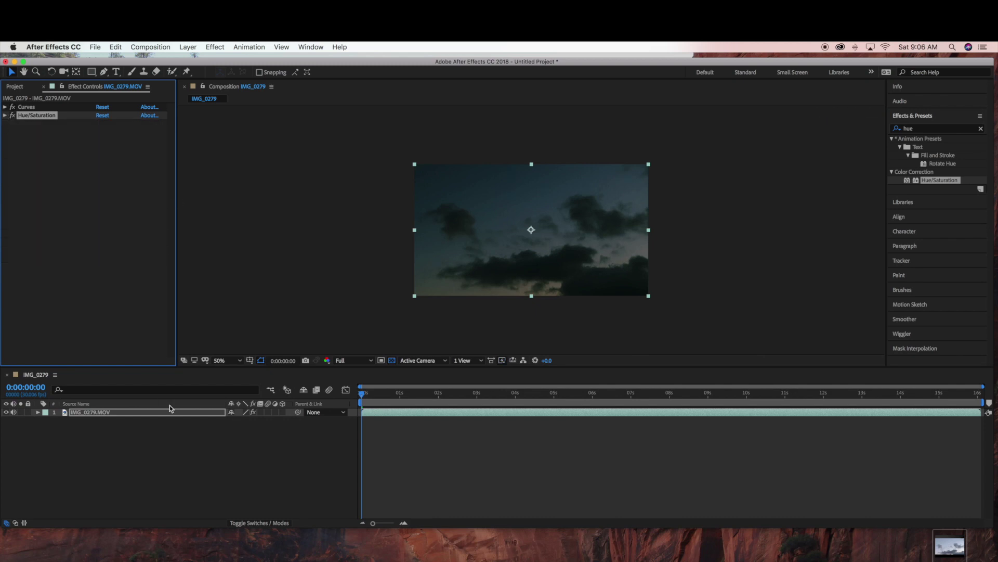
left_click(180, 446)
key("slash")
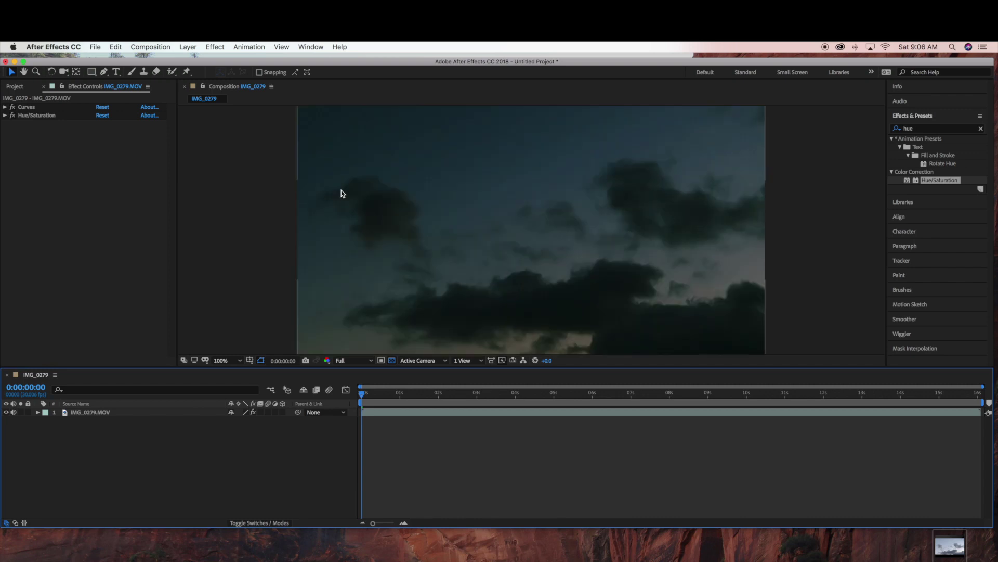
Create a new full-frame solid layer named UFO
left_click(188, 47)
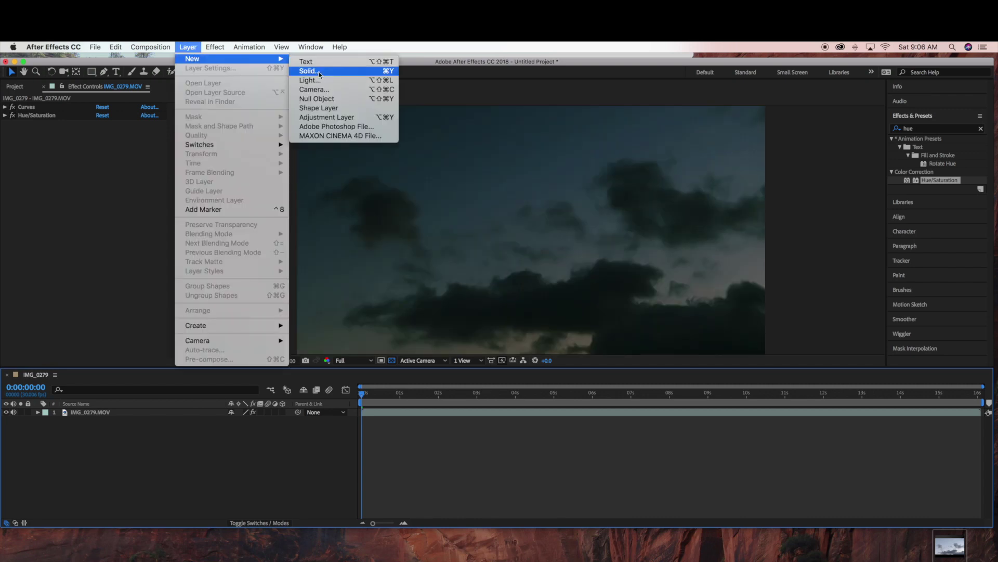
left_click(311, 71)
type("UFO")
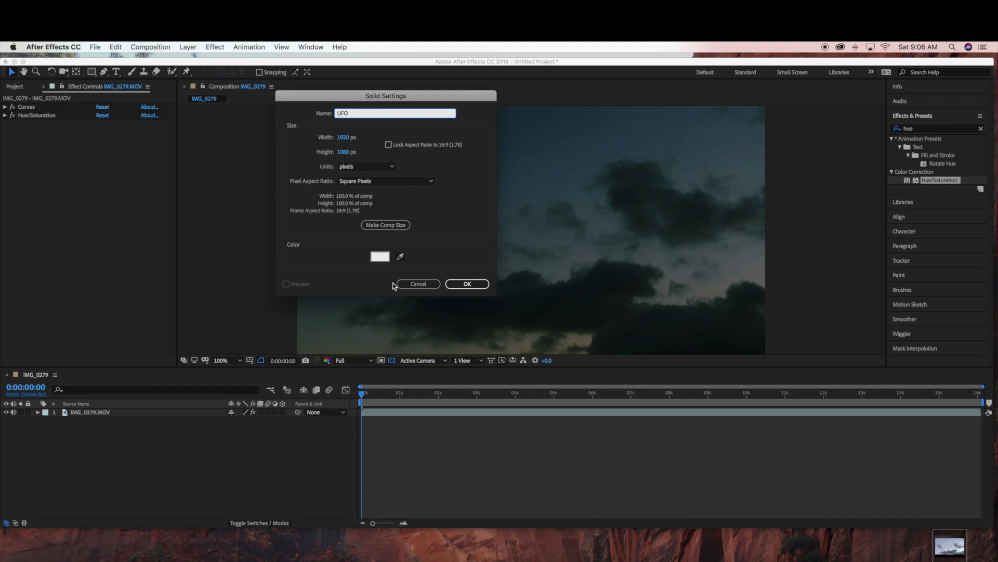
left_click(467, 284)
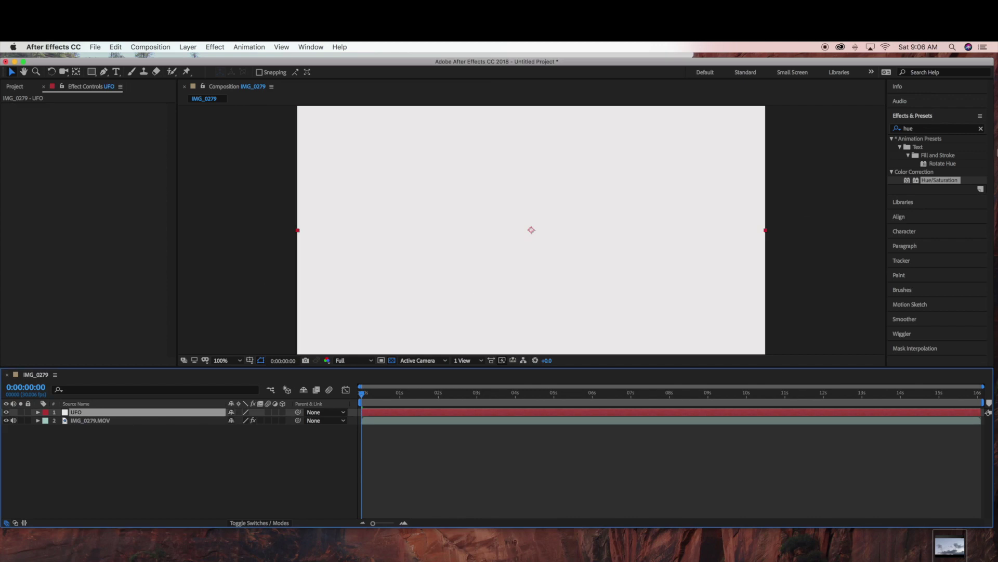
Apply the Ellipse effect to the UFO layer
left_click(980, 129)
type("ellipse")
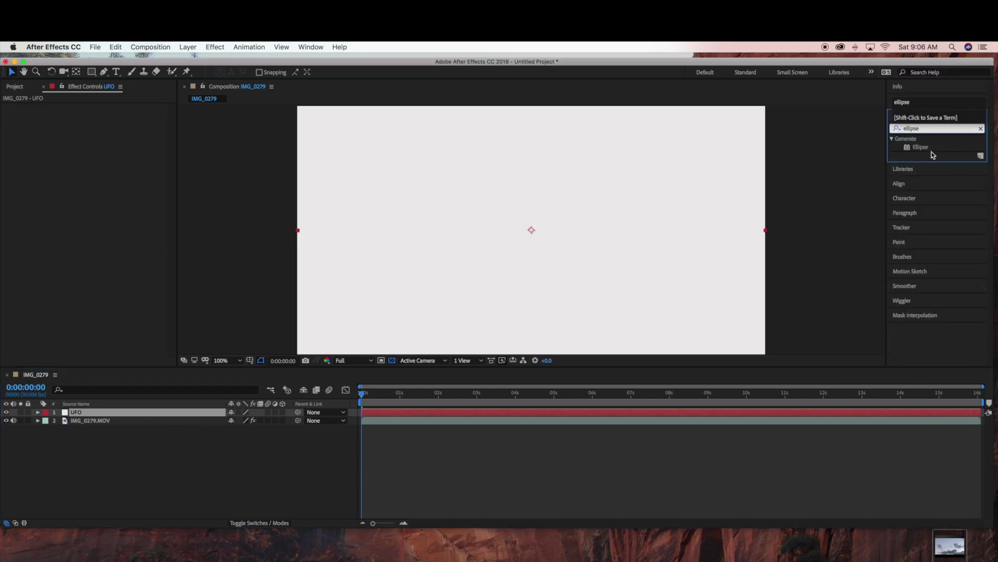
left_click_drag(920, 148, 101, 413)
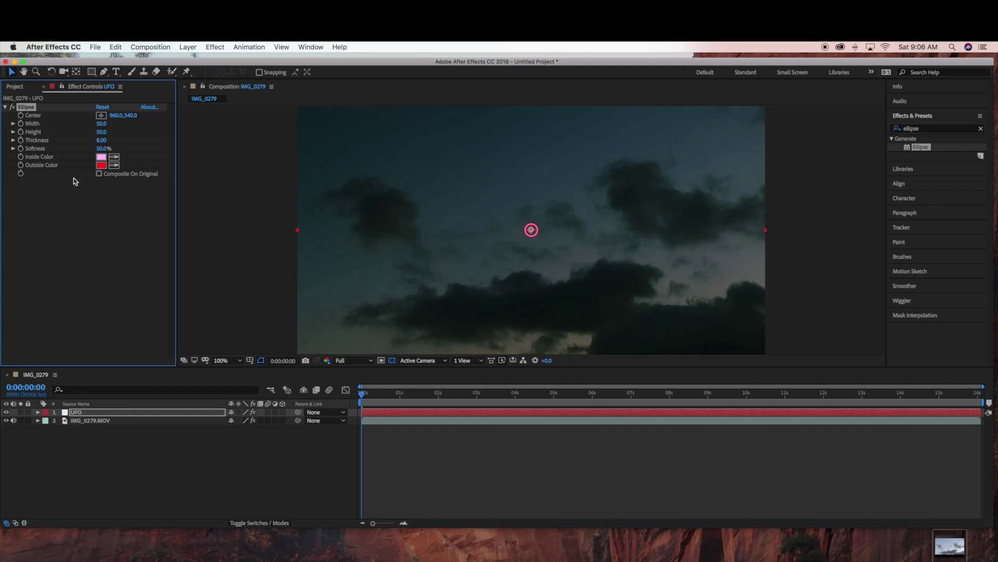
Set the Ellipse Inside Color and Outside Color to near-black
left_click(101, 157)
left_click(100, 277)
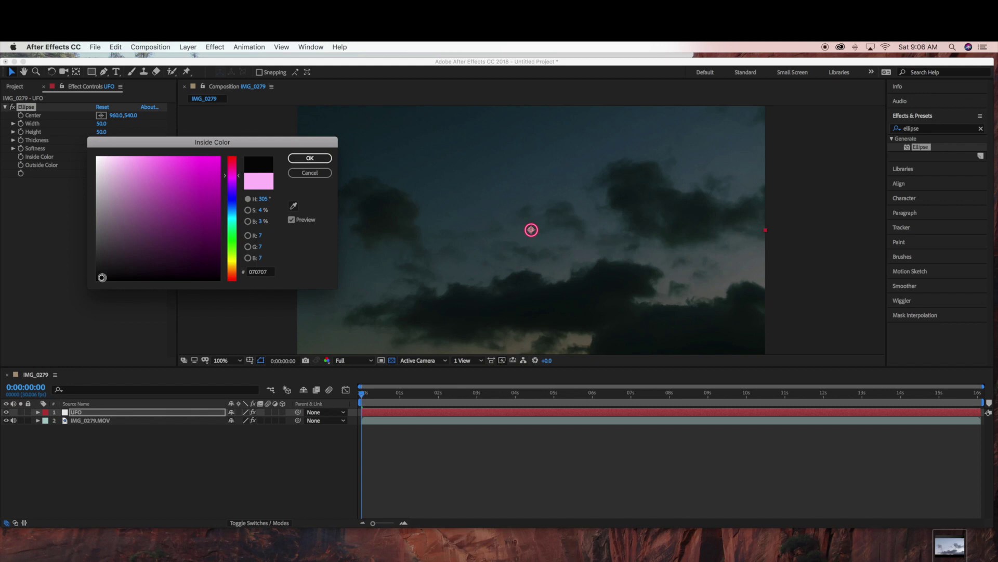
left_click(310, 158)
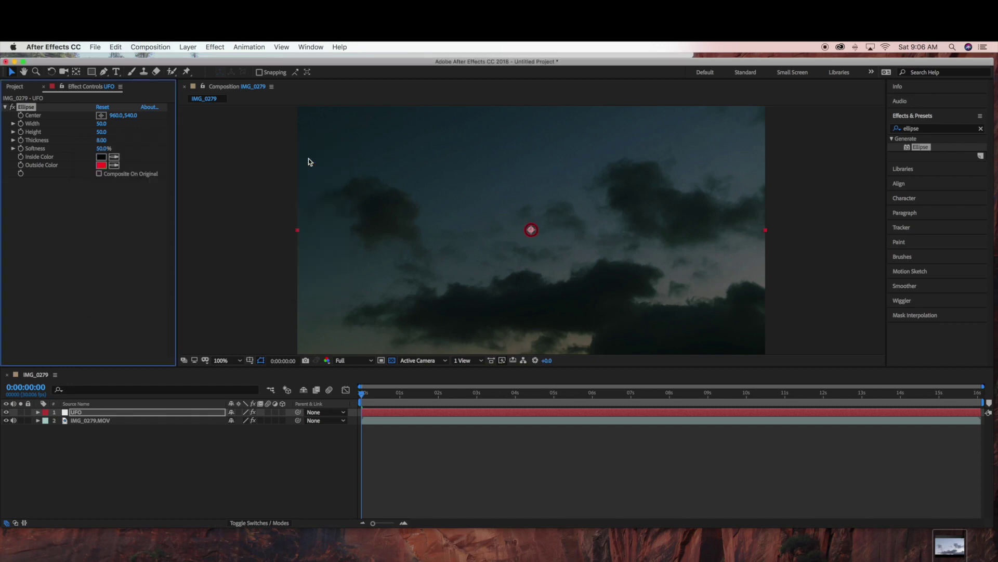
left_click(101, 165)
left_click(102, 278)
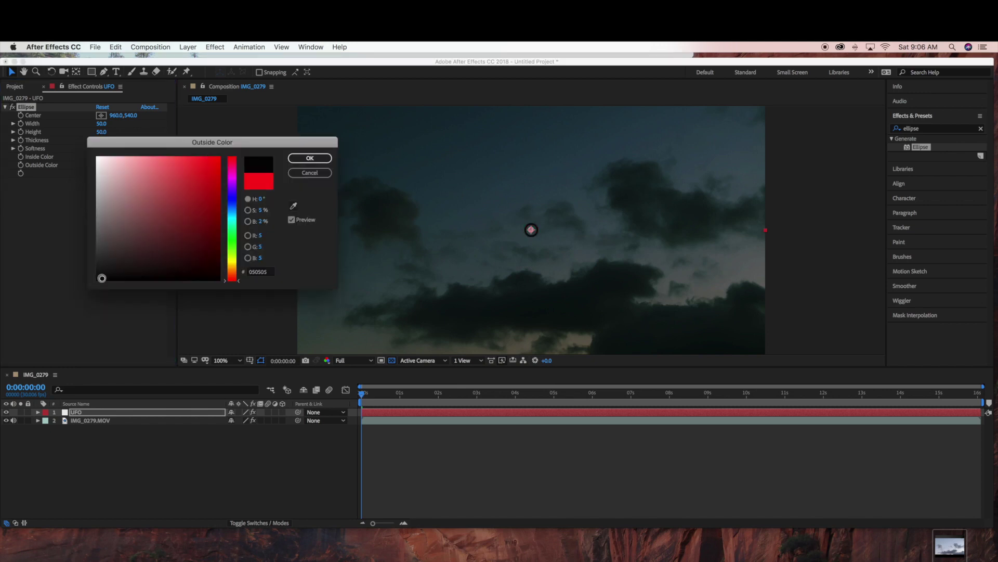
left_click(309, 158)
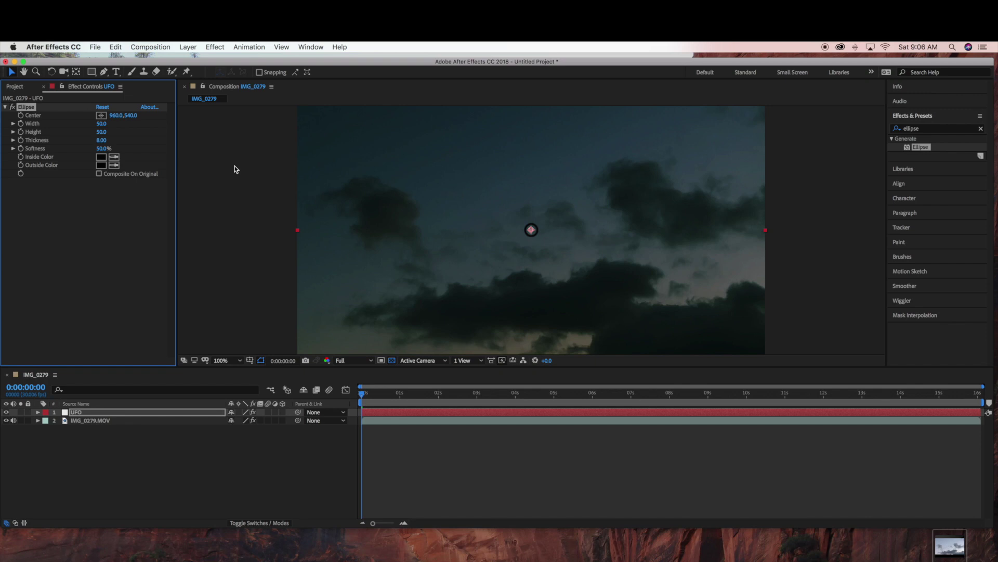
Try an ellipse Width of 4, then restore it to 50
left_click(102, 123)
key("Return")
left_click(100, 124)
key("Return")
Make the UFO layer 3D and tilt it with the Rotation tool into a flat disc left of centre
left_click(282, 411)
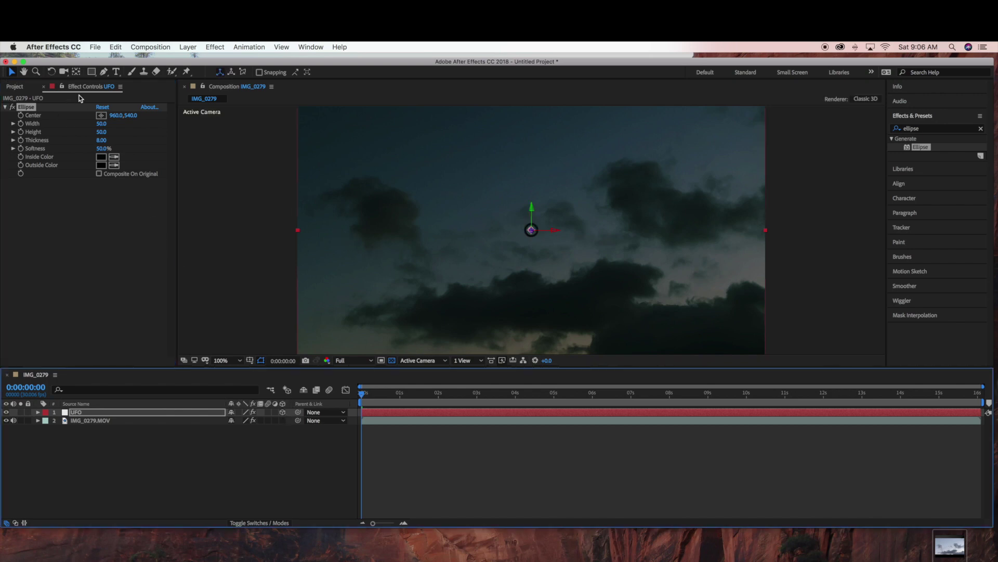
left_click(51, 72)
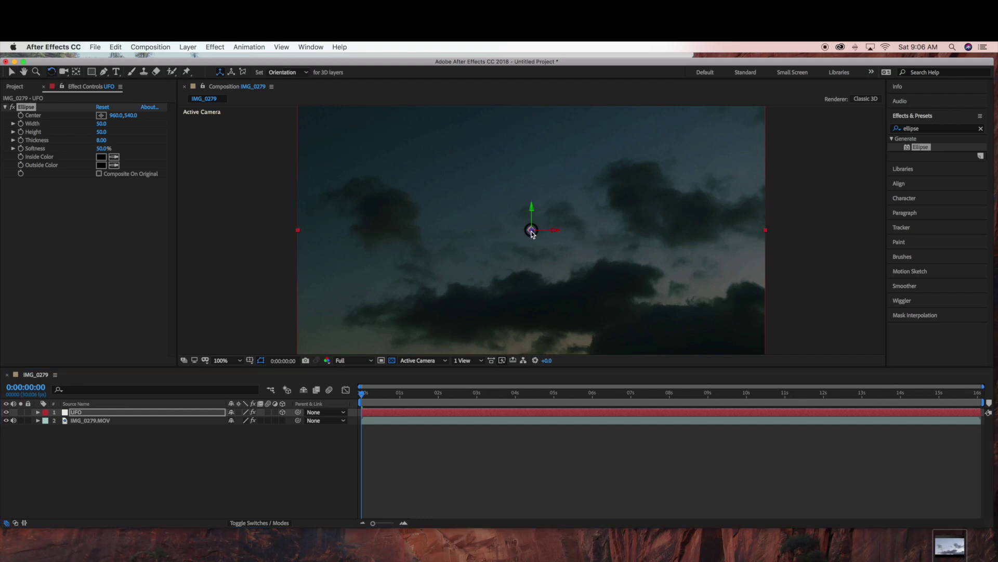
left_click_drag(532, 234, 482, 215)
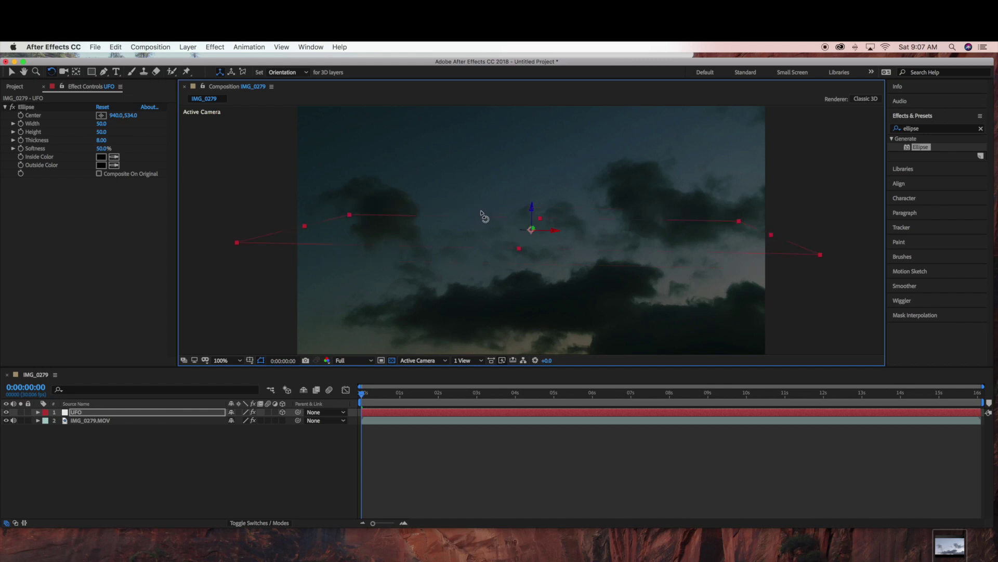
left_click_drag(529, 240, 531, 241)
left_click_drag(732, 230, 733, 234)
left_click_drag(823, 274, 822, 269)
left_click(336, 440)
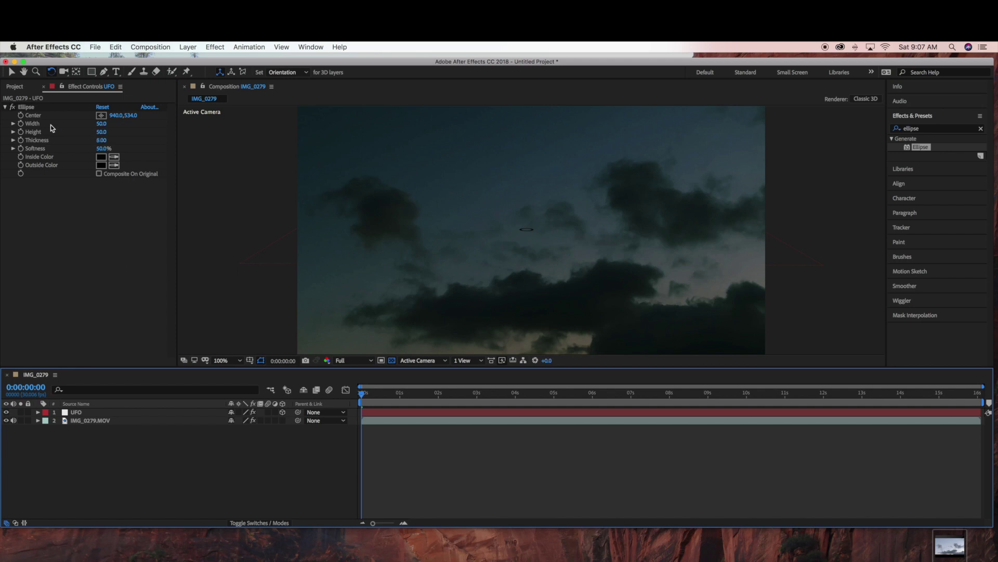
Set the Ellipse Width to 4 and Height to 0
left_click(12, 72)
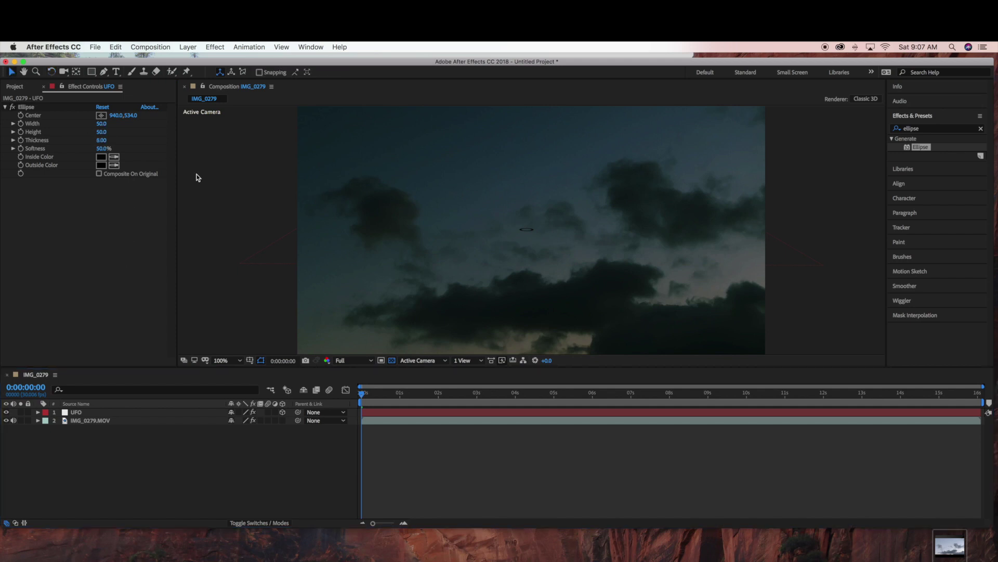
left_click(102, 125)
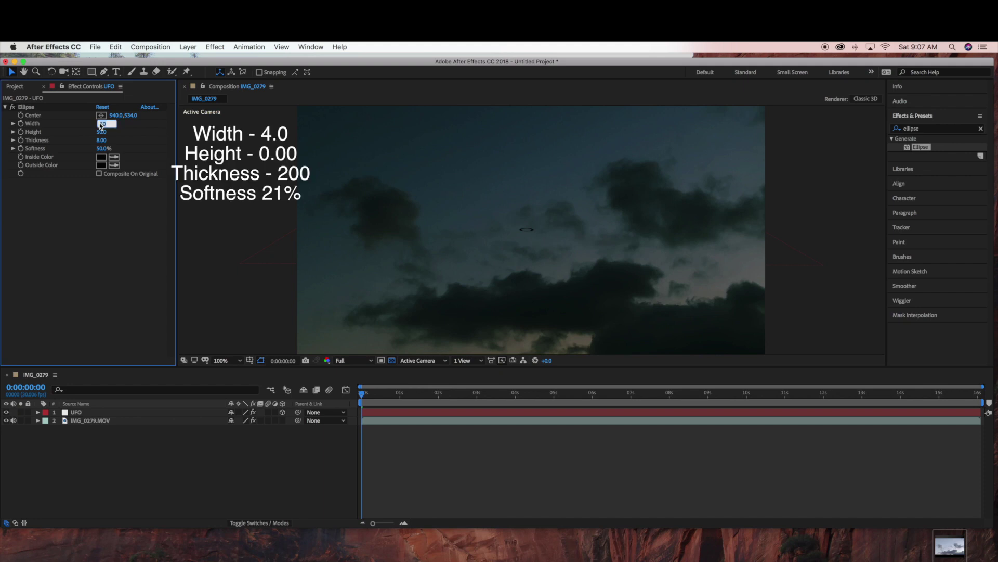
key("Tab")
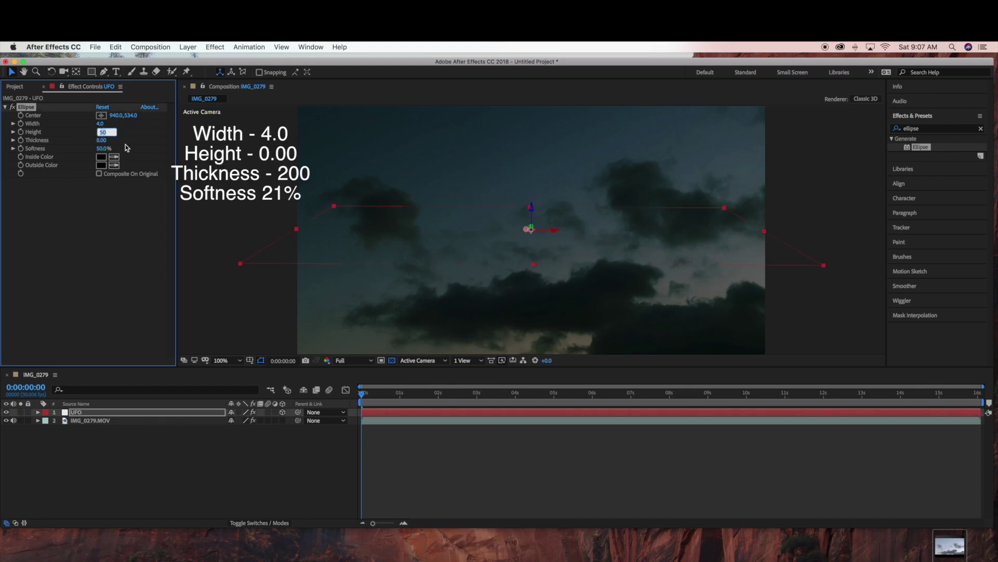
type("0")
key("Return")
left_click(212, 474)
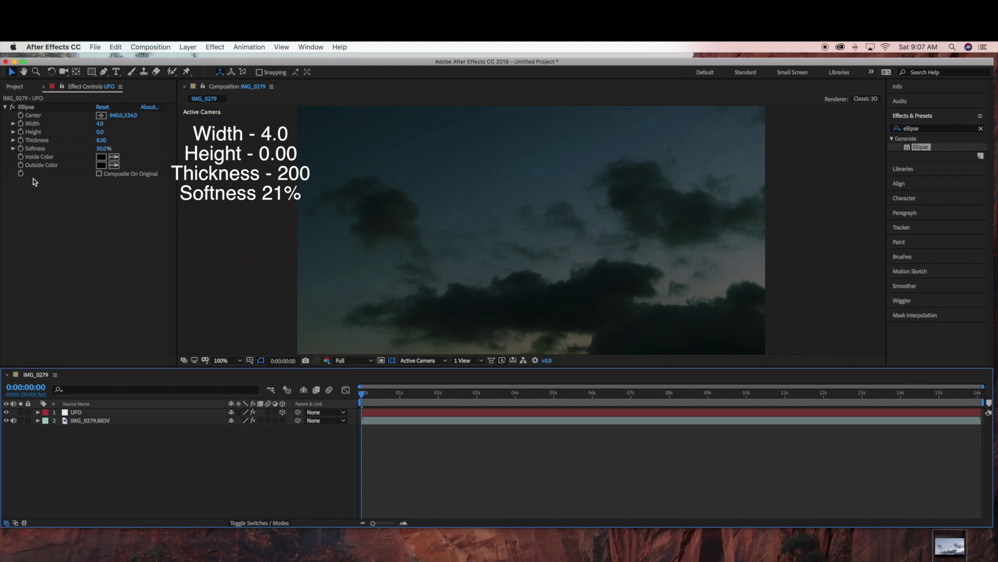
Set the Ellipse Thickness to 200 and Softness to 21%
left_click(103, 140)
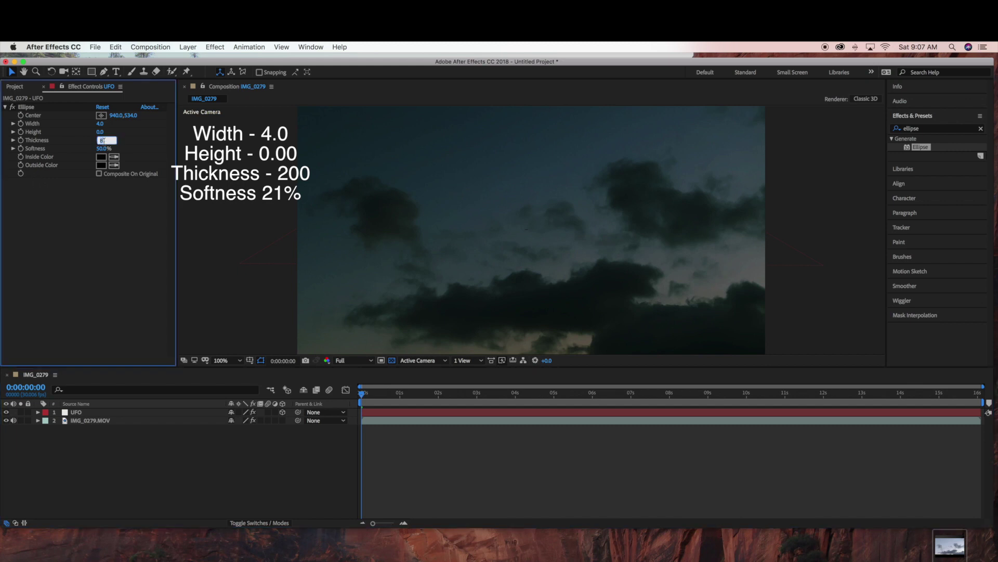
key("Return")
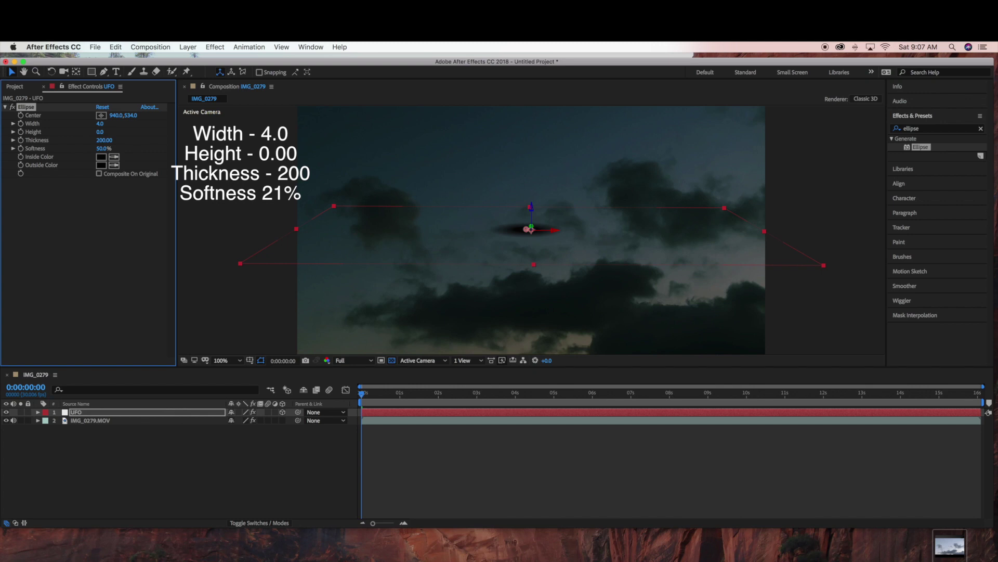
left_click(101, 149)
type("21")
key("Return")
Lower the UFO layer's Transform Opacity to 60%
left_click(38, 413)
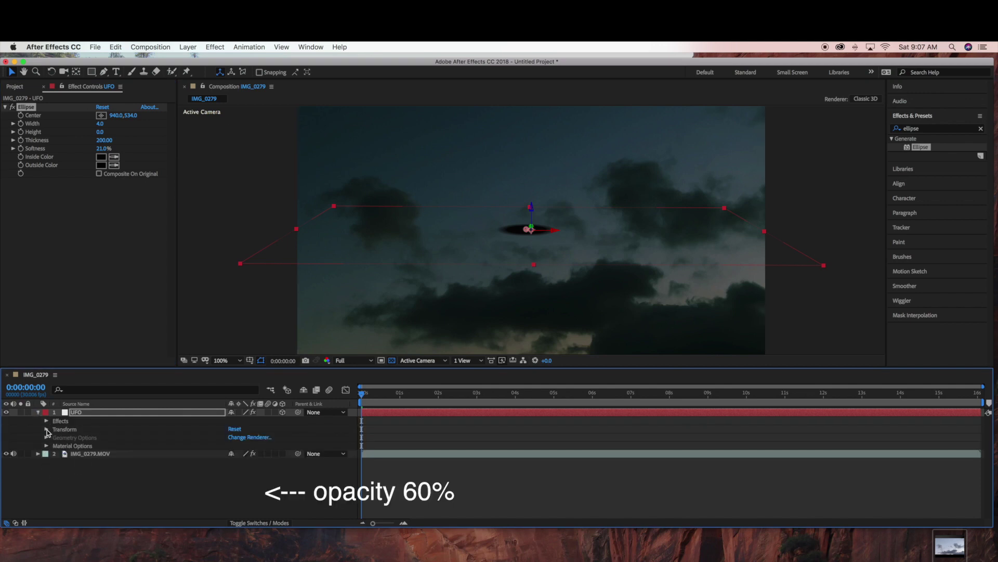
left_click(46, 429)
left_click(235, 495)
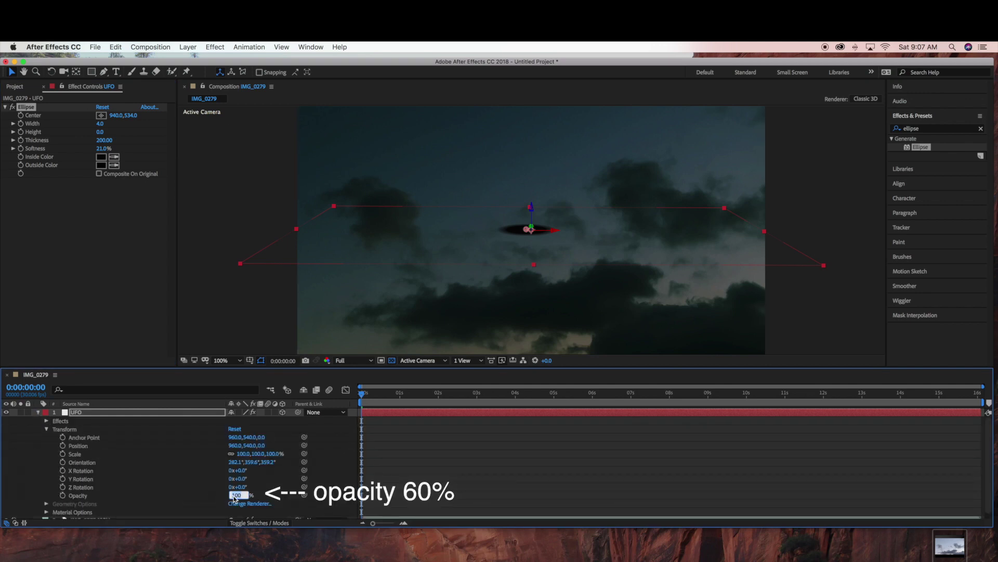
key("Return")
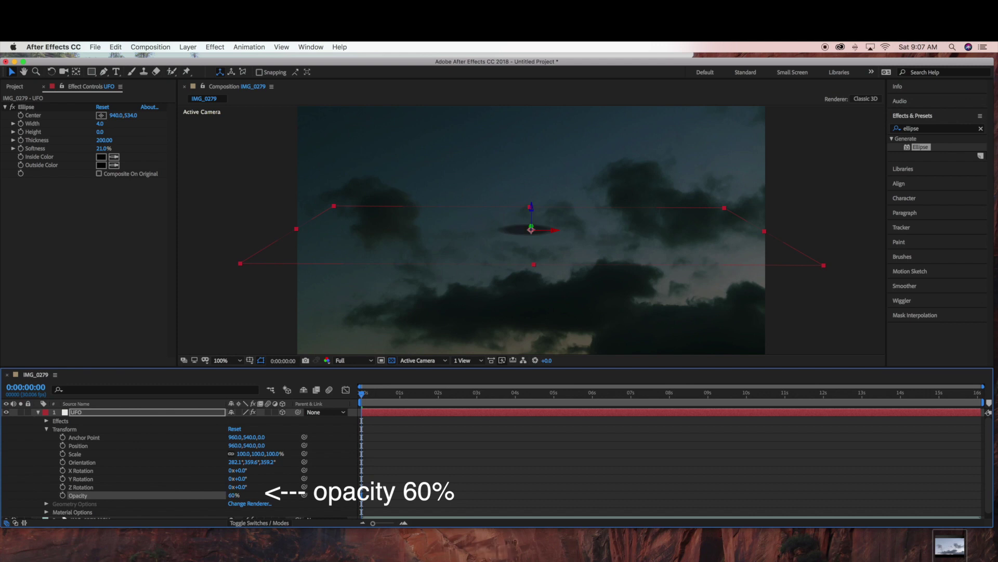
left_click(115, 280)
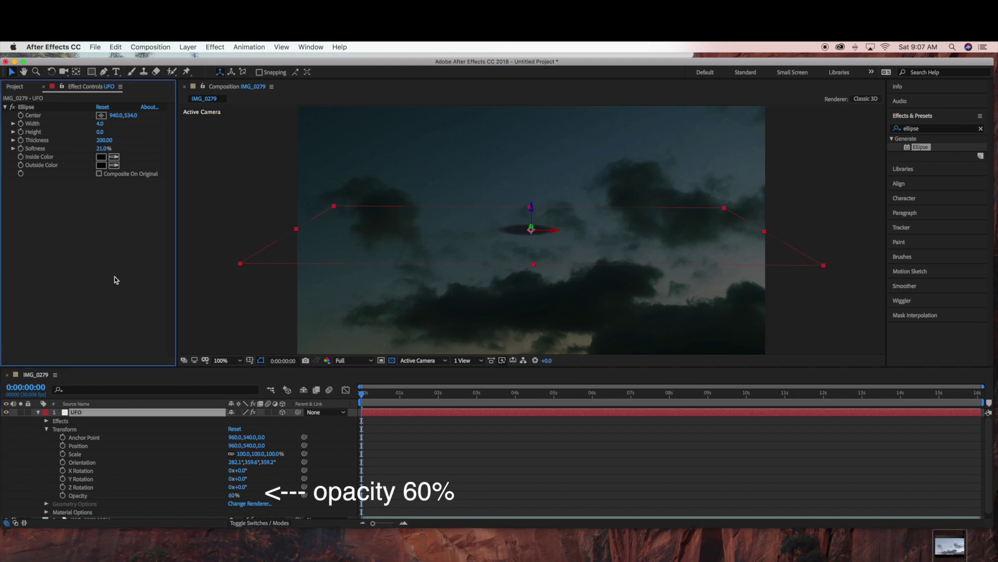
left_click(39, 413)
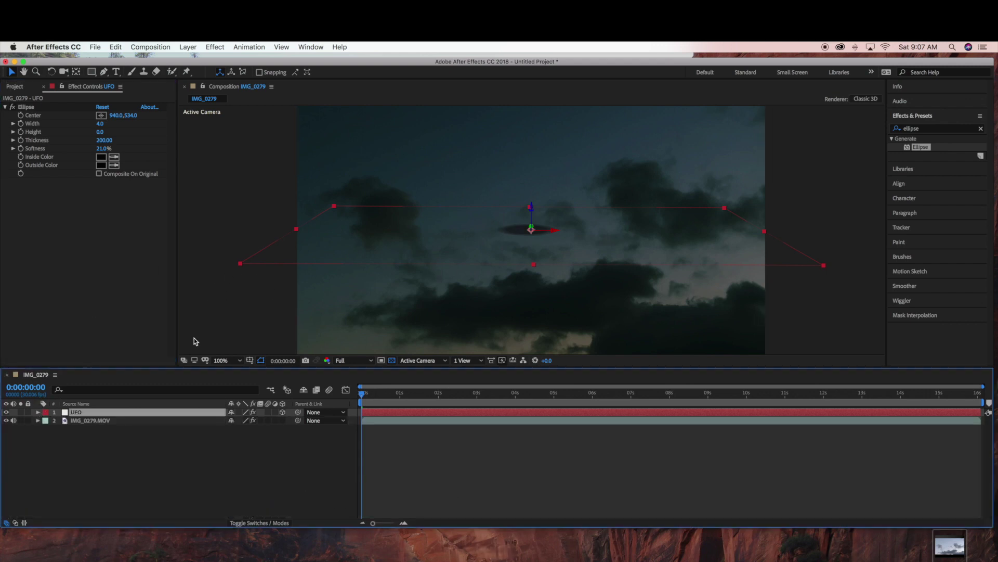
Shrink the UFO layer's 3D outline by dragging its corner handles inward
left_click_drag(241, 264, 286, 257)
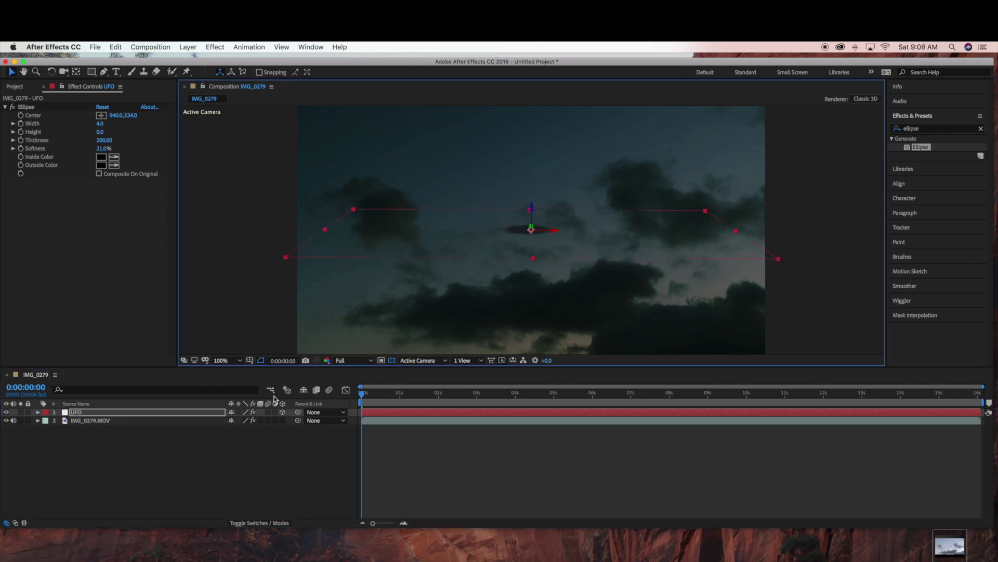
left_click(279, 456)
left_click(346, 263)
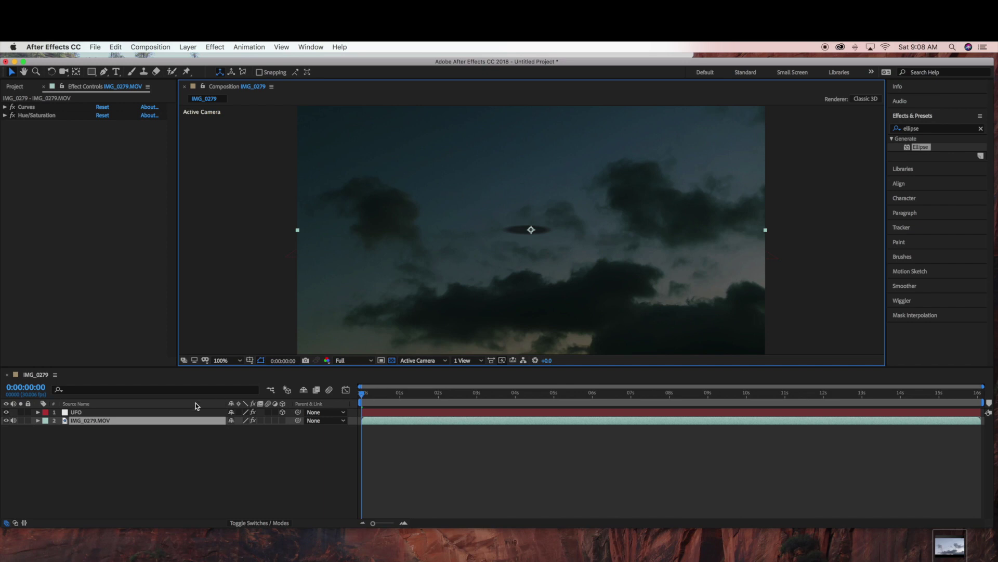
left_click(186, 412)
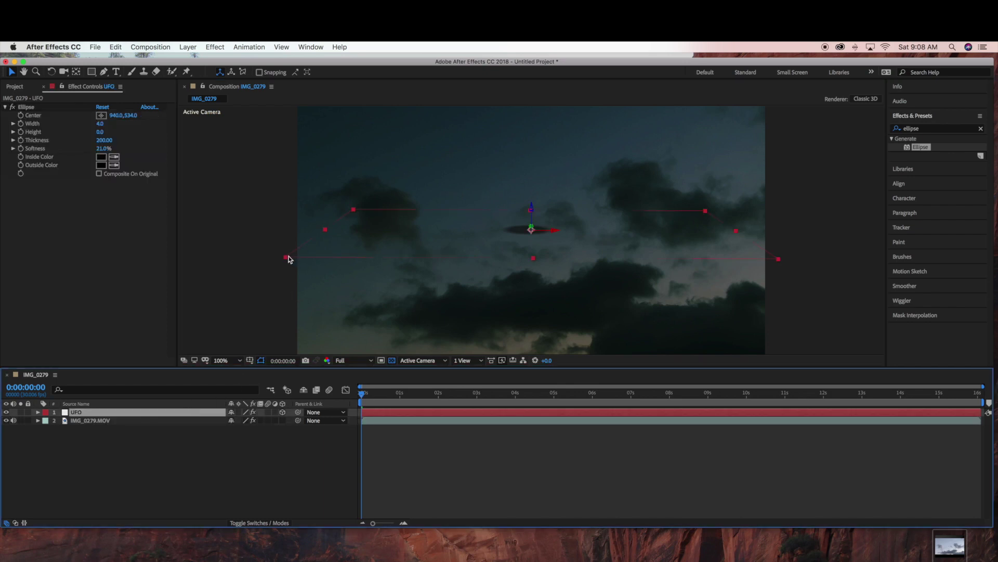
left_click_drag(290, 259, 385, 247)
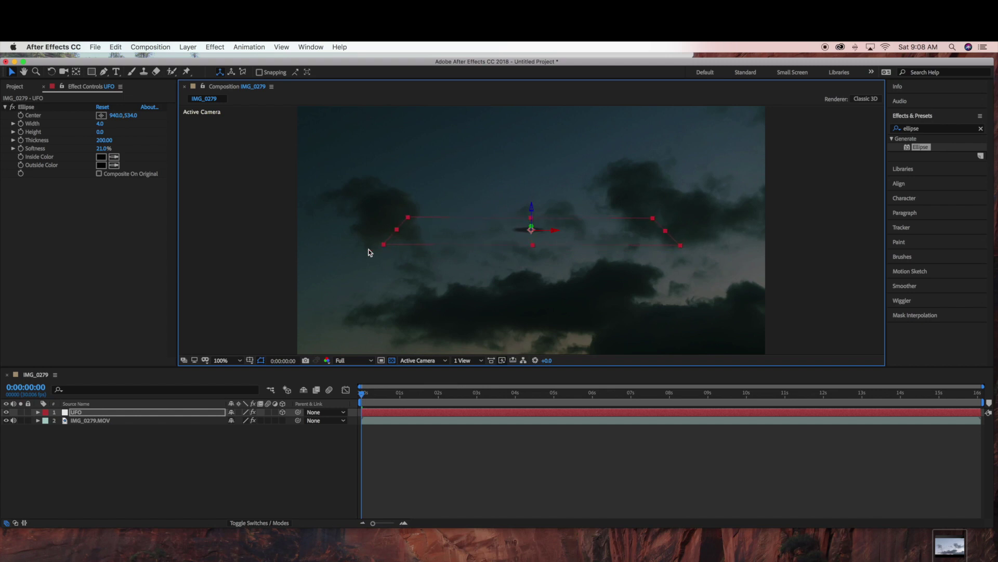
Scrub the Ellipse Center to 2218.0, 564.0, shifting the saucer right
left_click(248, 442)
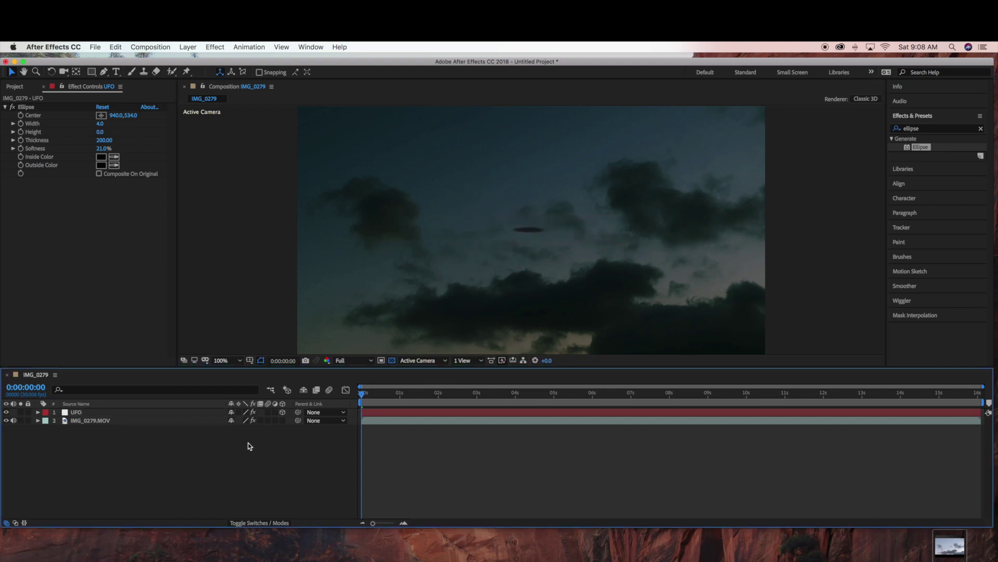
left_click(137, 115)
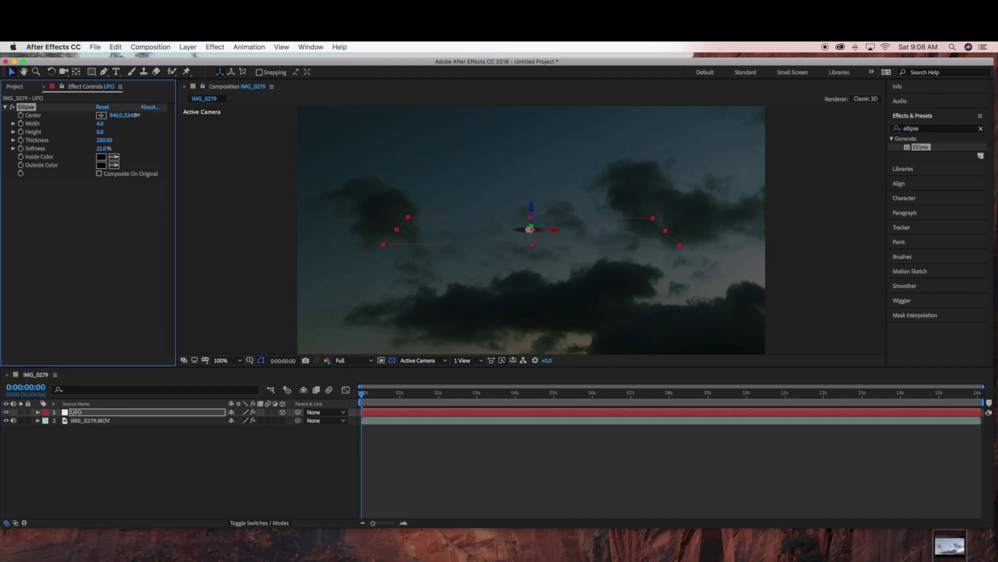
left_click_drag(136, 115, 432, 114)
Scrub the Ellipse Center X further right to 2770.0, pushing the saucer past the frame edge
left_click_drag(115, 115, 431, 113)
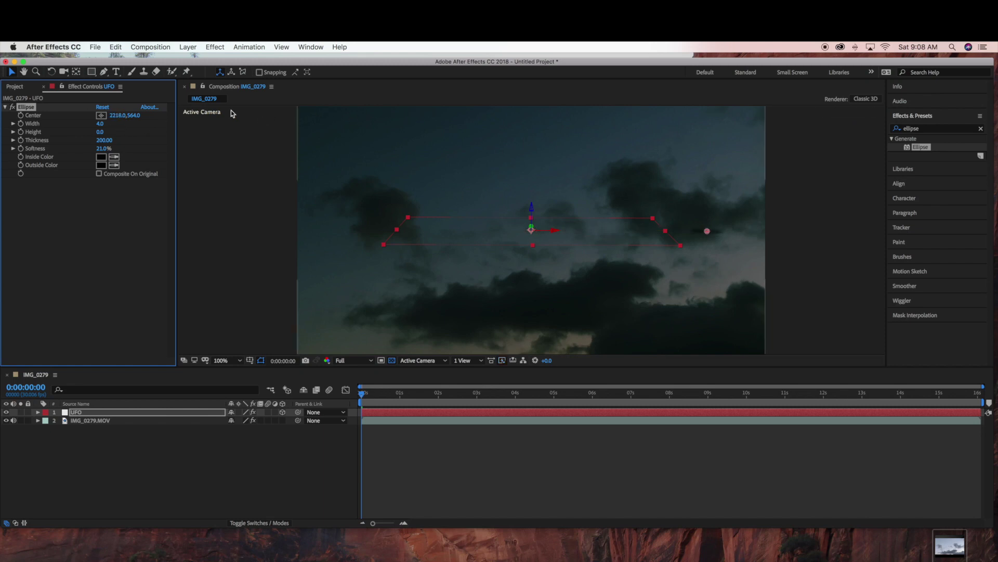
left_click_drag(118, 115, 388, 116)
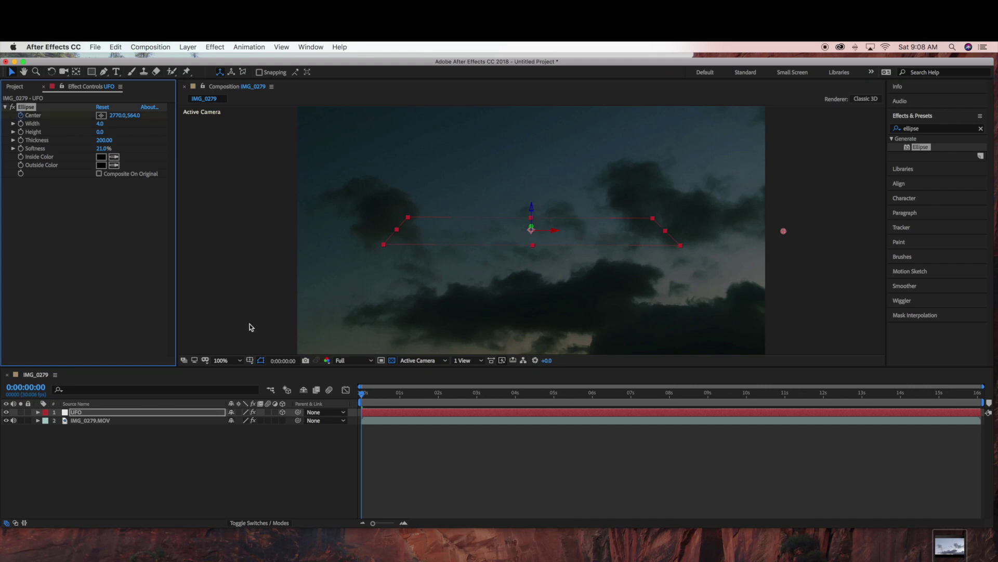
Go to the final frame 0:00:16:01 and start scrubbing the ellipse Center leftward
left_click_drag(364, 398, 980, 395)
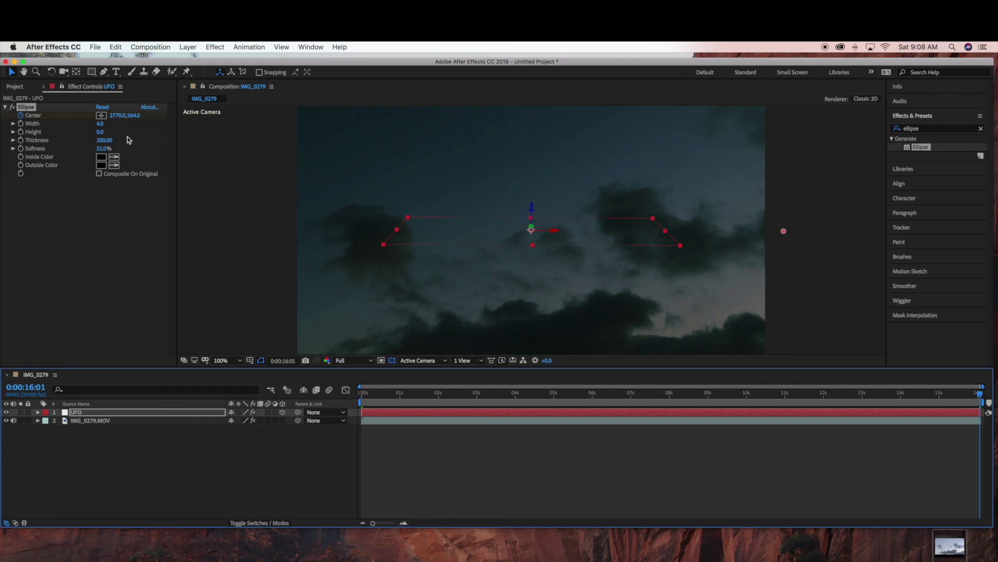
left_click_drag(121, 117, 2, 109)
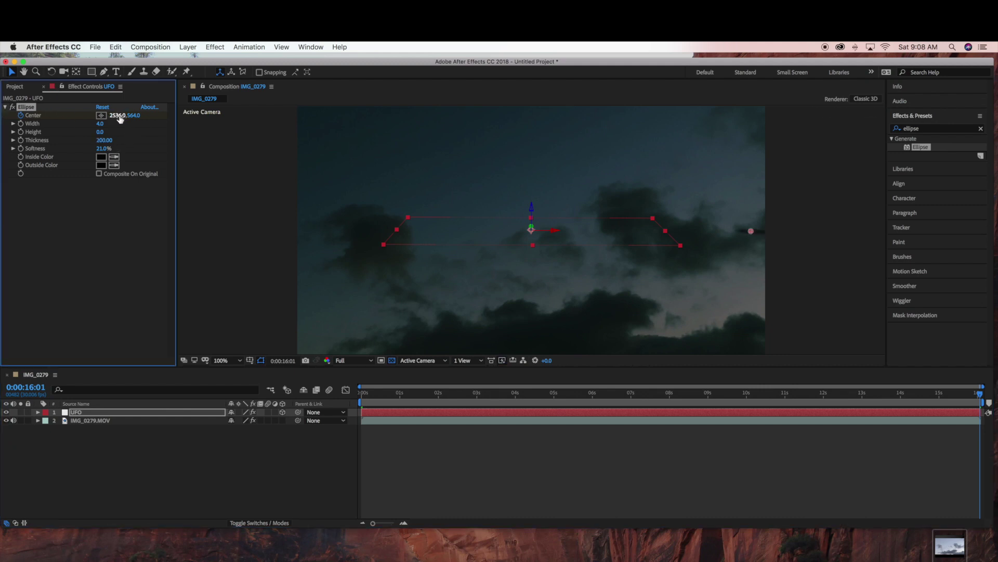
left_click_drag(116, 115, 3, 115)
left_click_drag(134, 115, 70, 118)
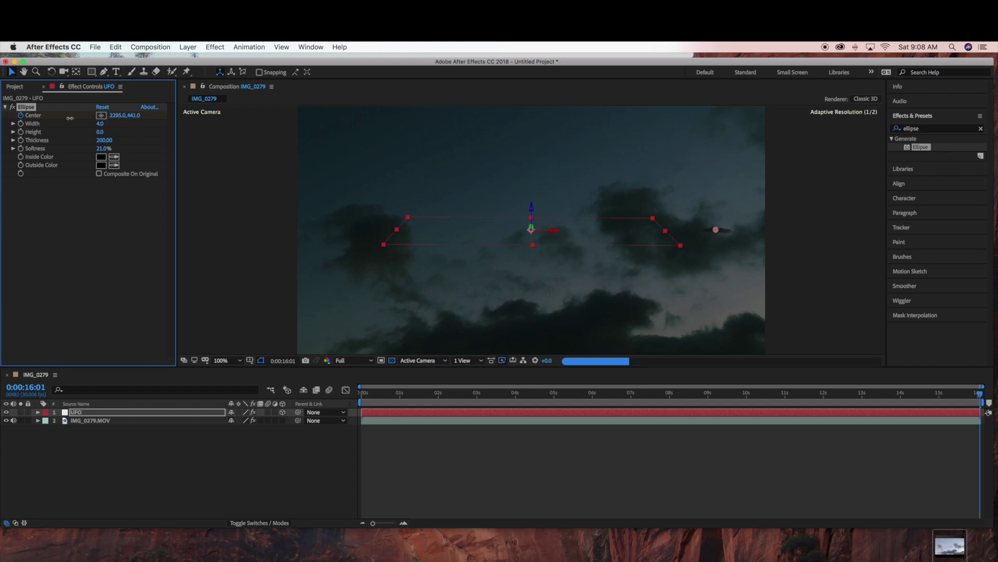
left_click_drag(118, 115, 12, 118)
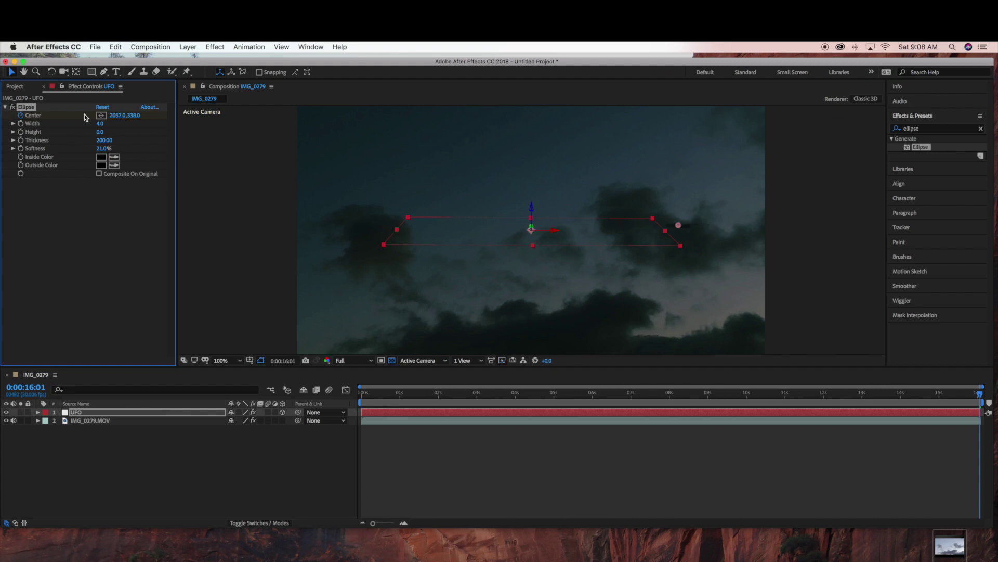
left_click_drag(121, 119, 65, 119)
Push the ellipse Center to about -853, 493, past the left edge, then deselect the layer
left_click_drag(139, 117, 44, 118)
left_click_drag(115, 115, 21, 115)
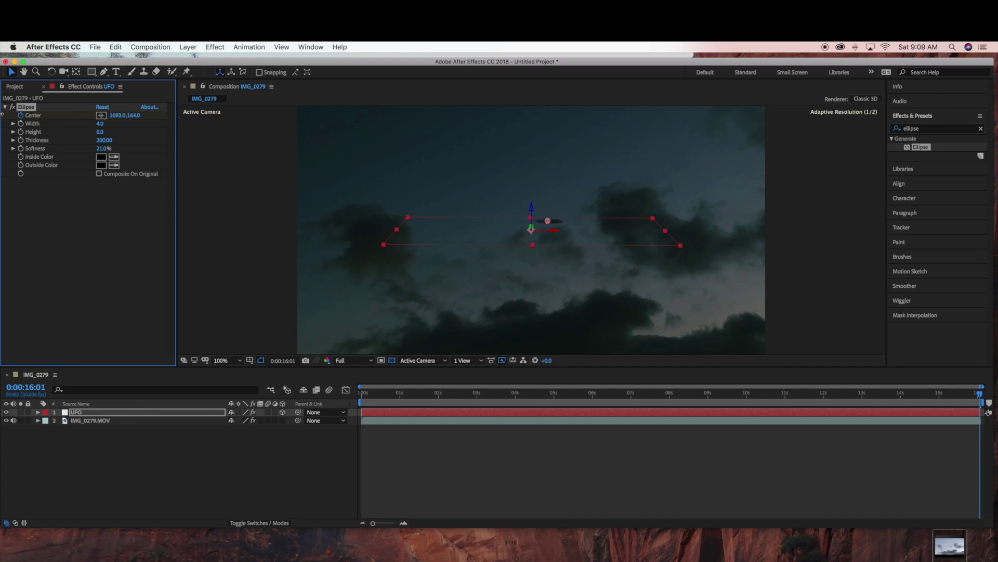
mouse_move(117, 115)
left_mouse_down()
mouse_move(73, 115)
mouse_move(136, 116)
left_mouse_up()
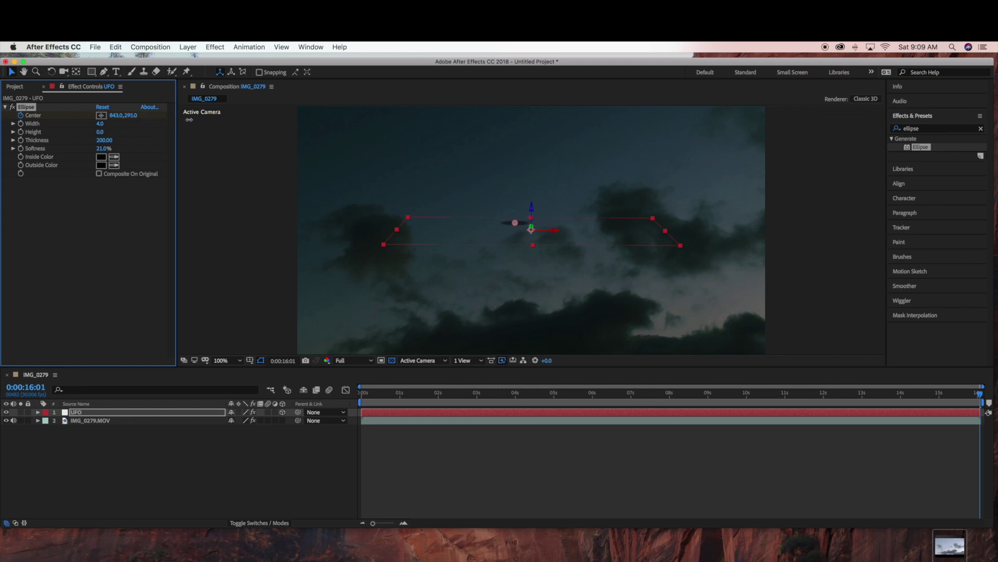
left_click_drag(151, 117, 2, 114)
left_click_drag(115, 115, 2, 113)
left_click_drag(117, 115, 3, 112)
left_click_drag(119, 119, 3, 118)
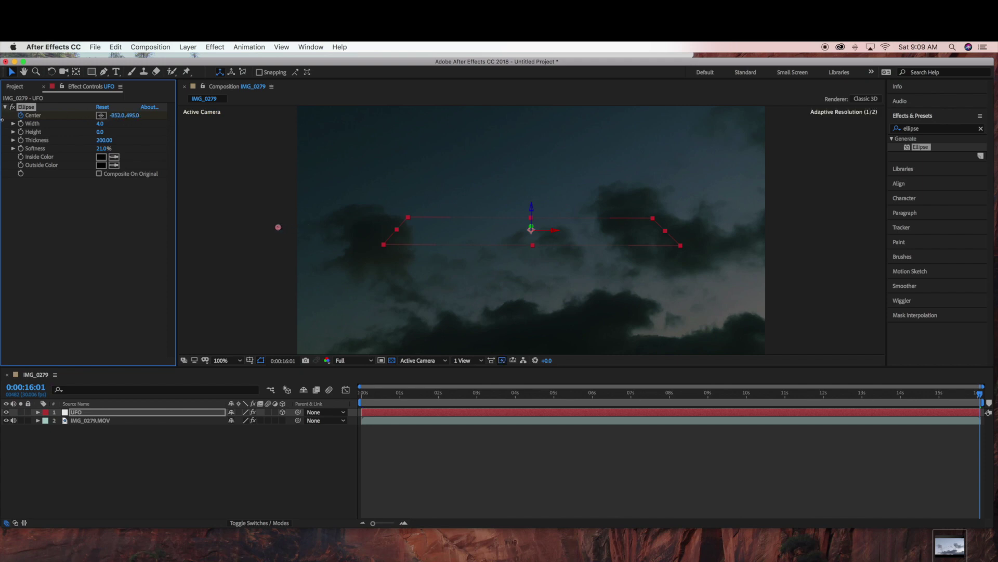
left_click(267, 456)
Play the composition preview of the UFO crossing the clouds, then stop playback
left_click(151, 46)
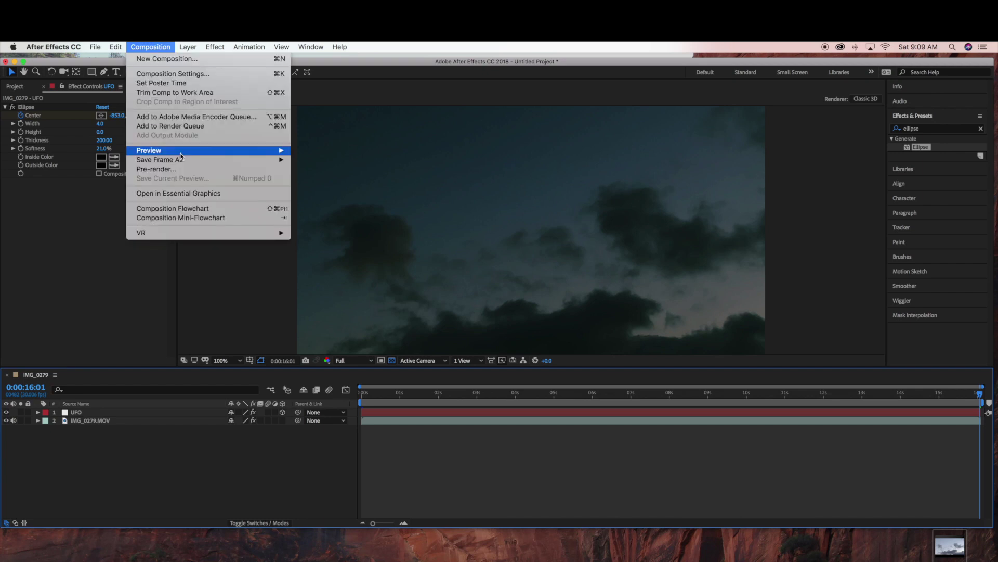
left_click(160, 226)
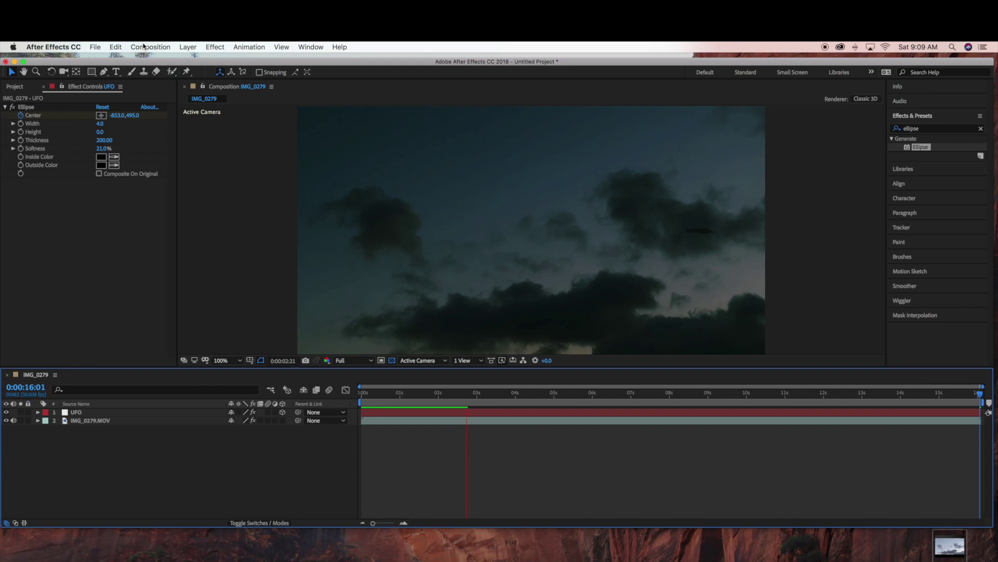
left_click(144, 46)
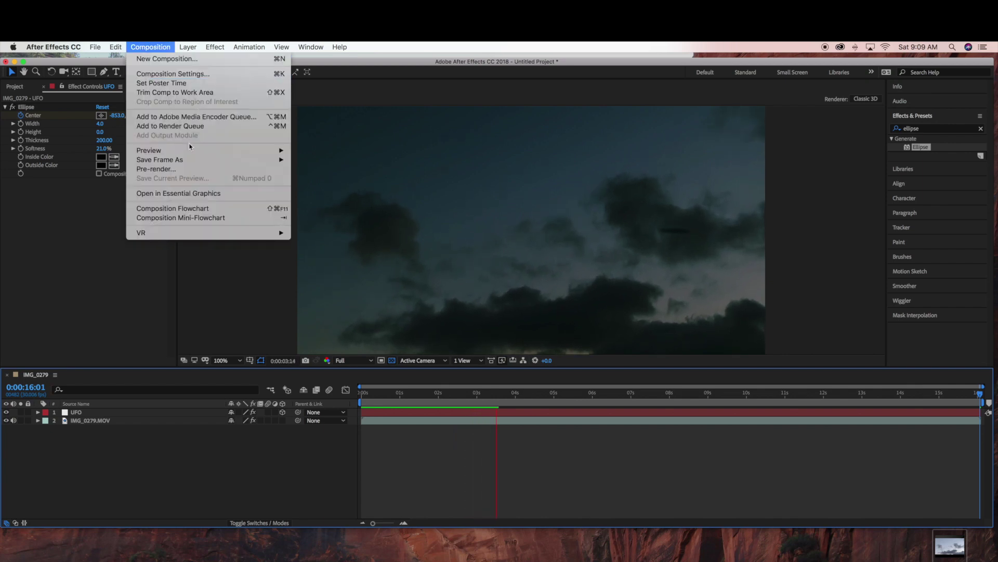
mouse_move(192, 150)
left_click(322, 151)
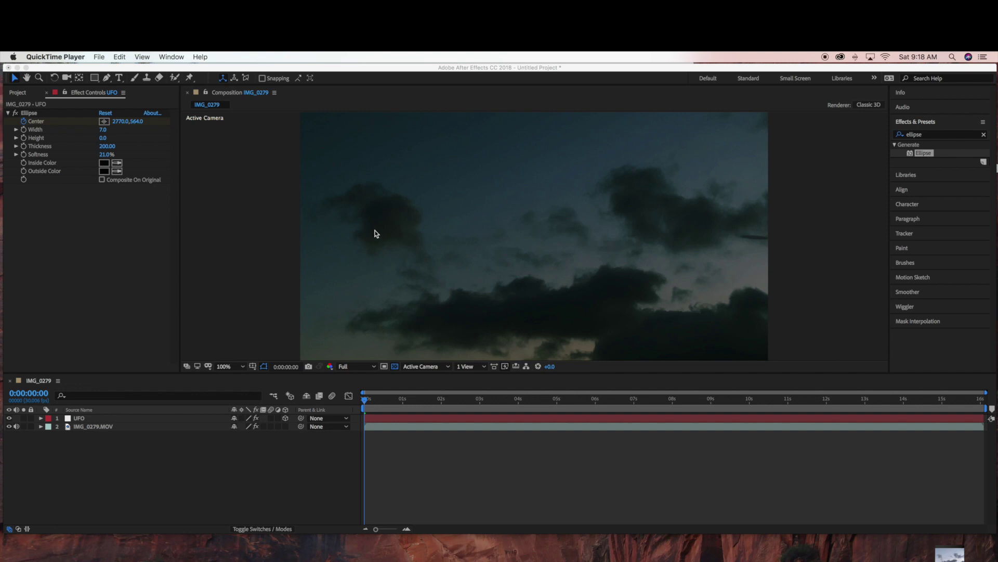
Return to After Effects and expand the UFO layer's Transform properties in the timeline
left_click(42, 420)
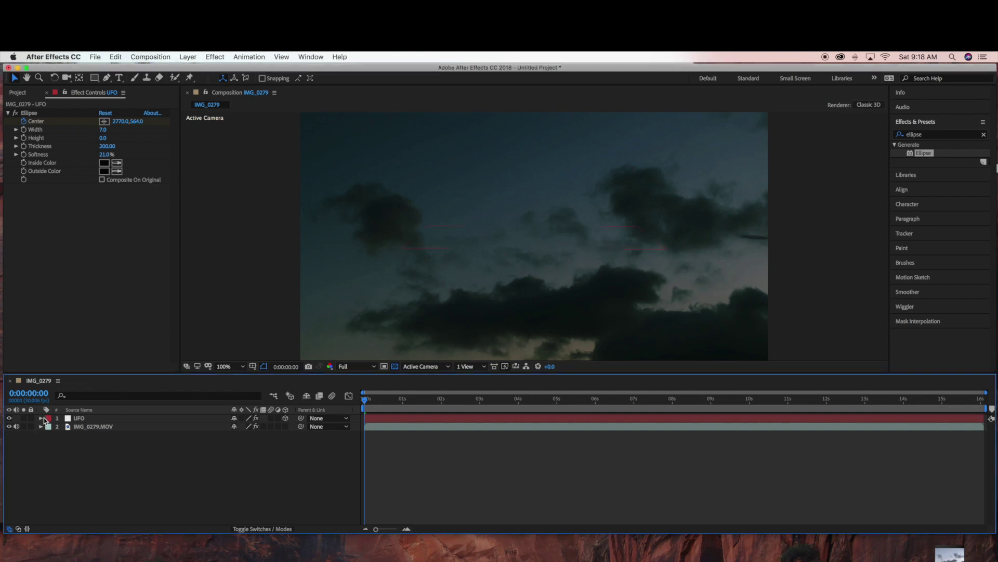
left_click(41, 419)
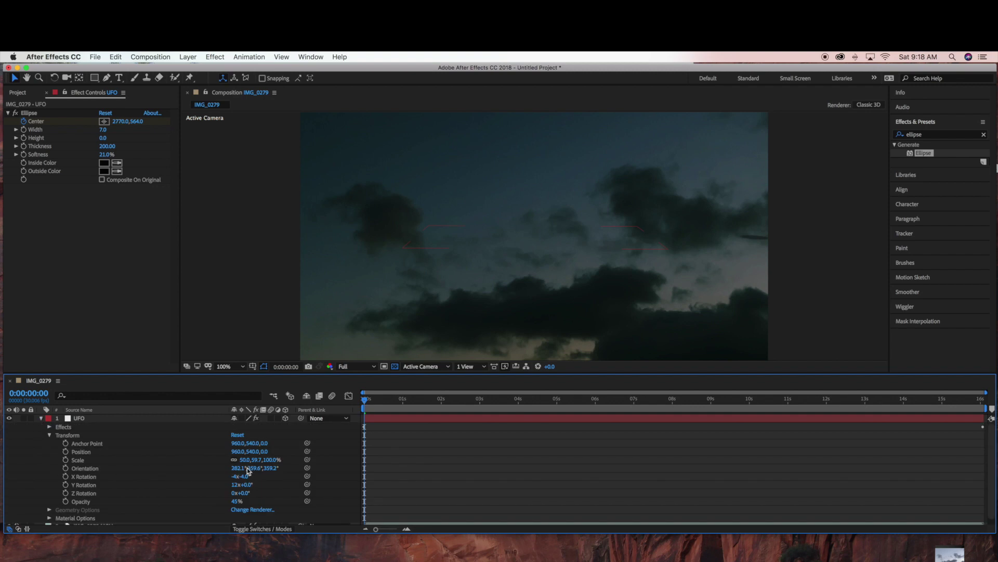